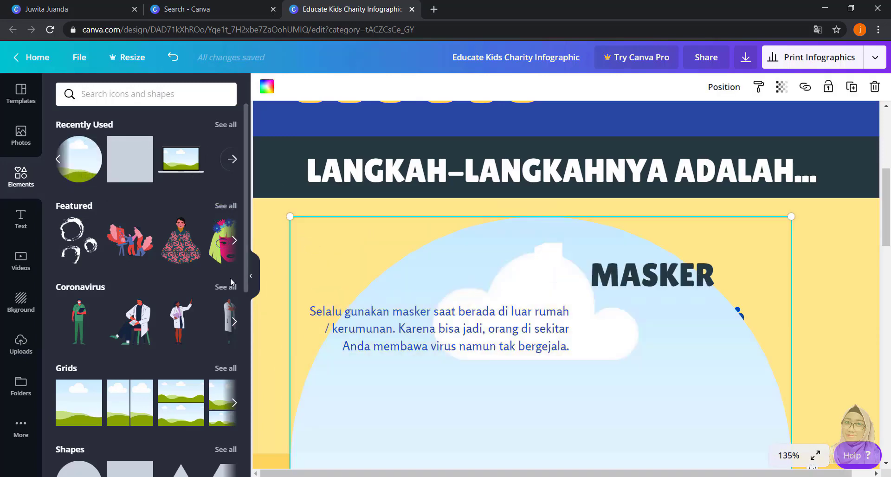
- Fill the circular frame in the MASKER section with the uploaded picture of the man wearing a mask
click(21, 343)
drag(100, 311, 430, 315)
drag(592, 406, 543, 342)
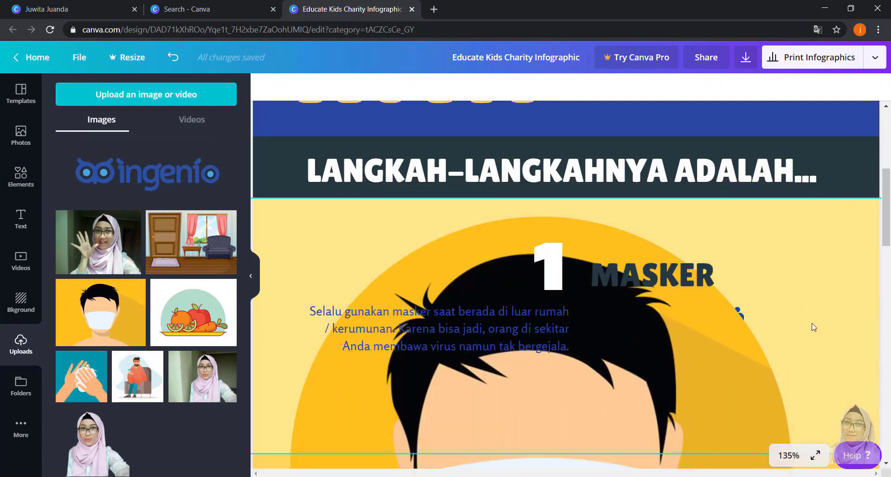
- Shrink the circular masked-man picture so it fits beside the number 1 in the MASKER section
scroll(814, 327, down, 3)
click(574, 251)
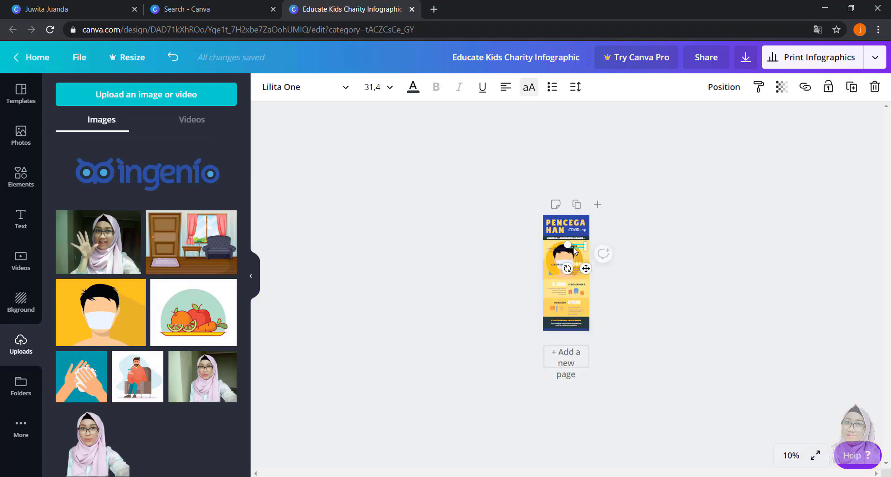
click(573, 269)
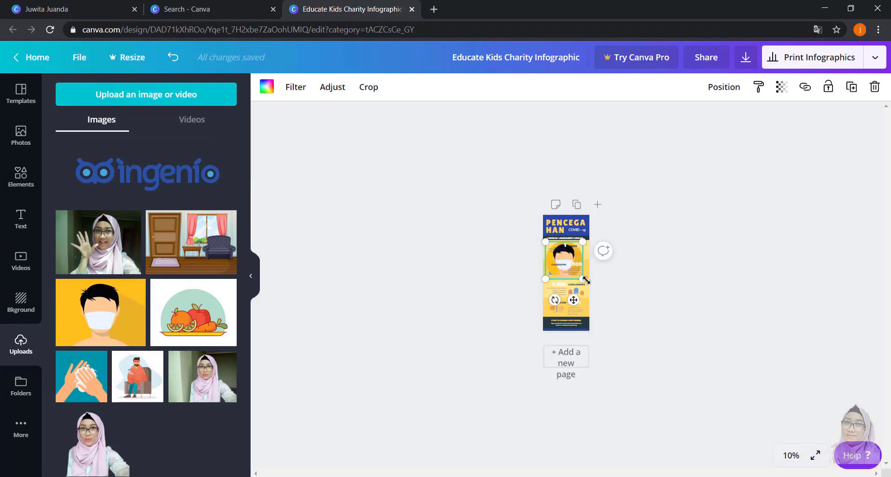
drag(586, 280, 556, 253)
click(687, 295)
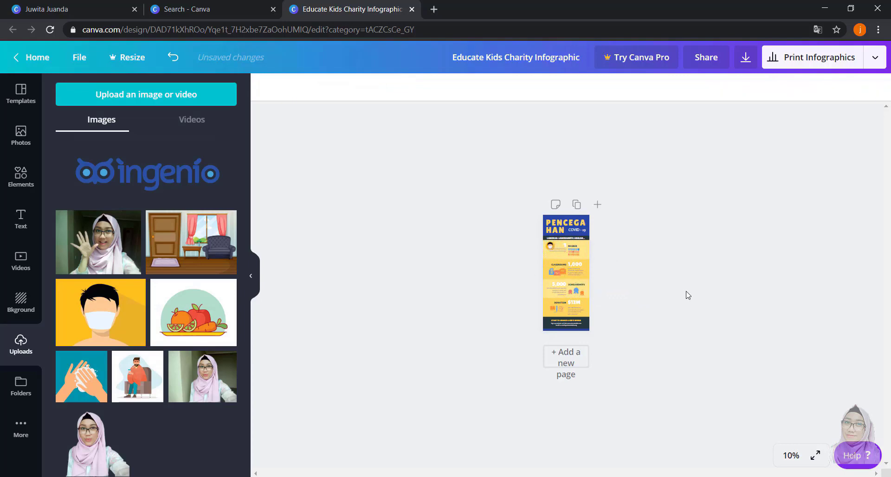
- Move the masked-man picture to the lower left corner of the MASKER section
scroll(687, 296, up, 5)
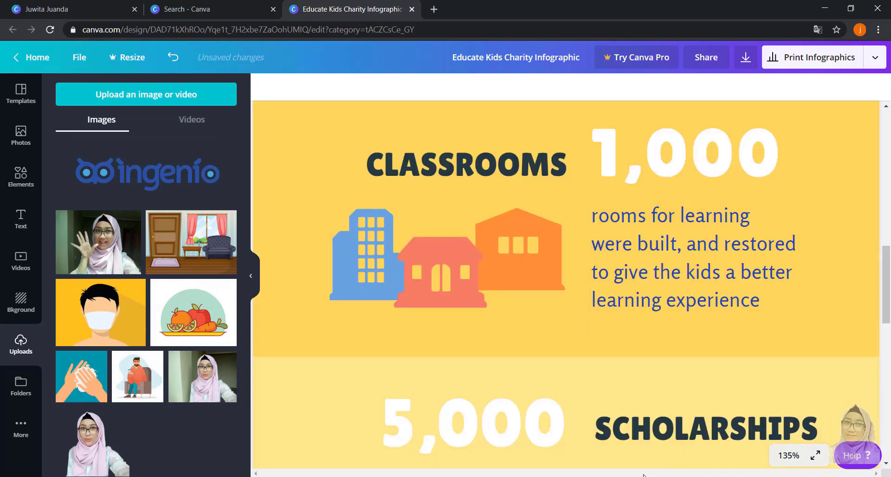
drag(887, 301, 887, 220)
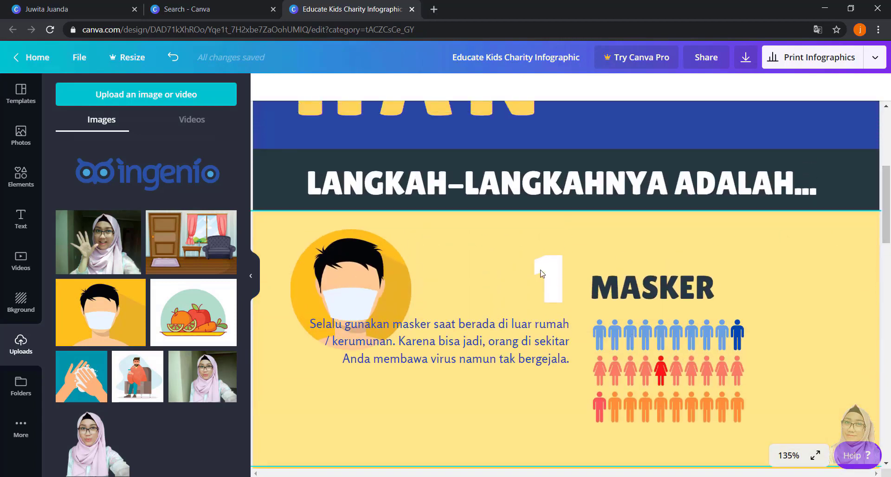
click(303, 281)
drag(305, 285, 274, 402)
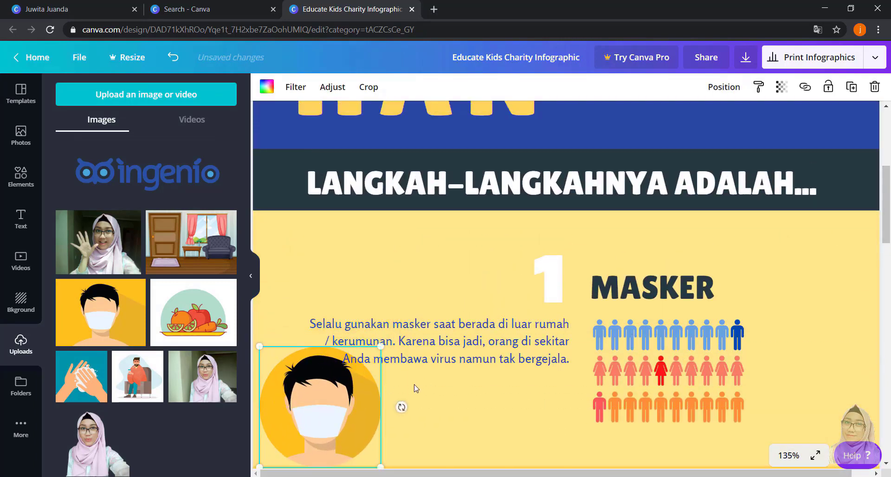
- Replace the number "1,000" in the CLASSROOMS section with "2"
scroll(418, 394, down, 1)
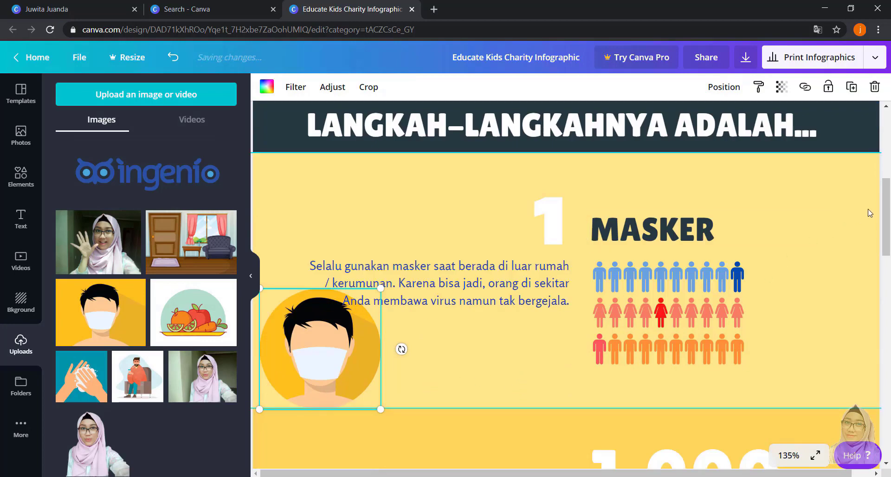
scroll(784, 274, down, 4)
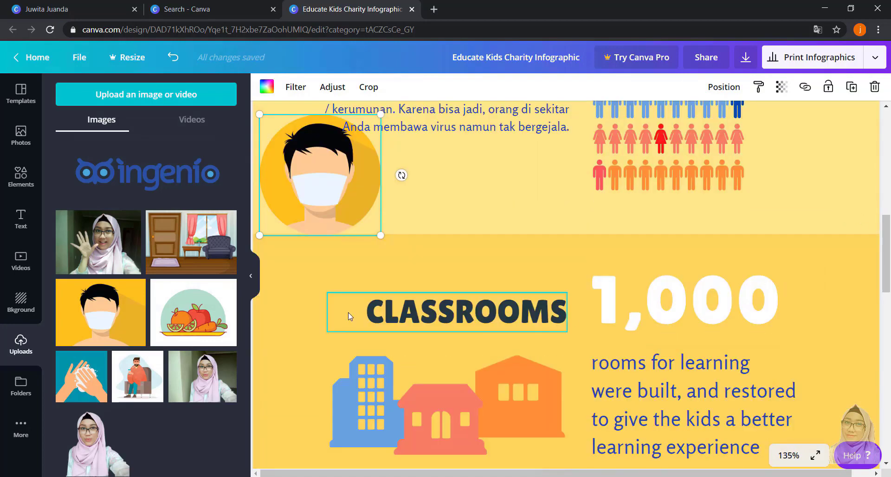
click(468, 310)
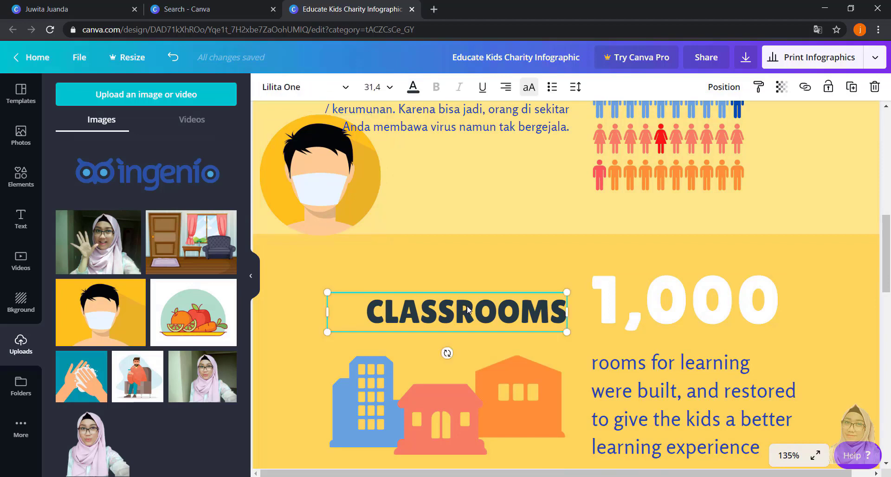
click(467, 310)
click(683, 316)
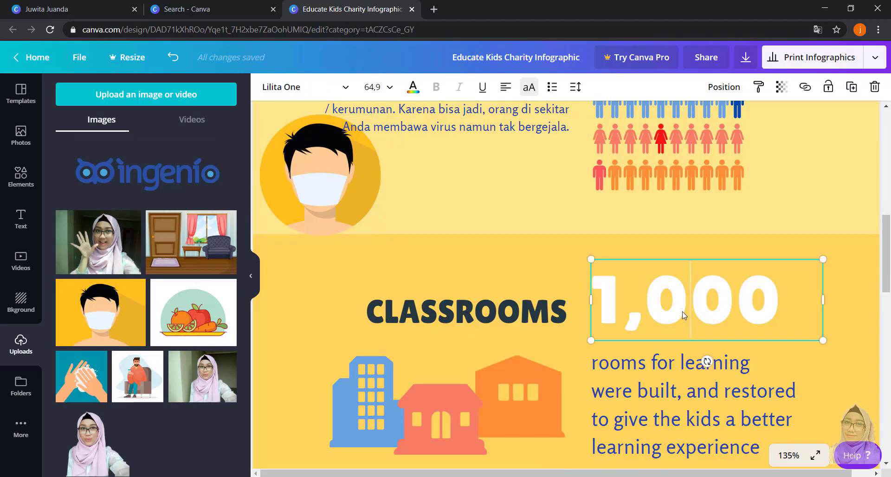
double_click(683, 313)
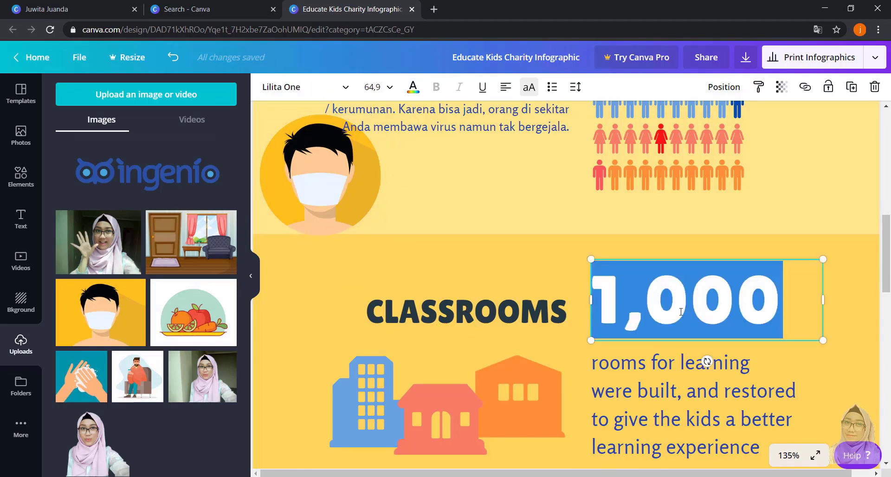
text(2)
- Replace the CLASSROOMS heading with "JIKA SAKIT, HUBUNGI DOKTER"
click(527, 313)
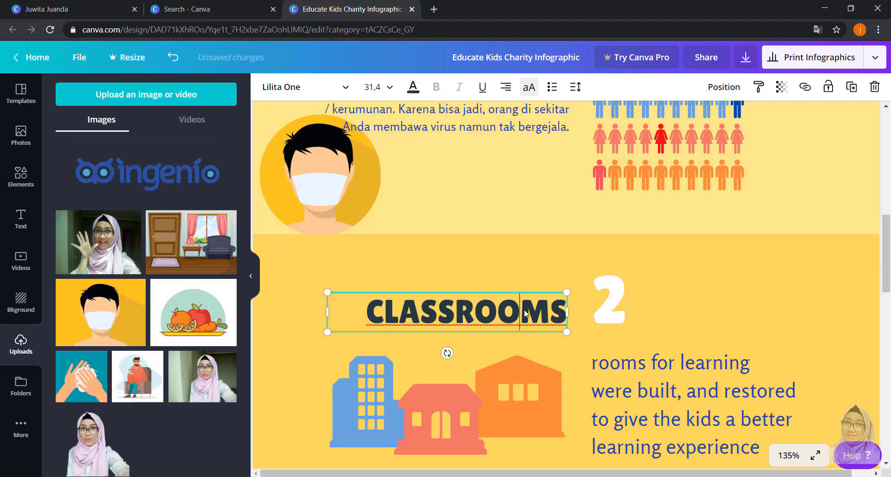
double_click(525, 310)
text(JIA)
key(BackSpace)
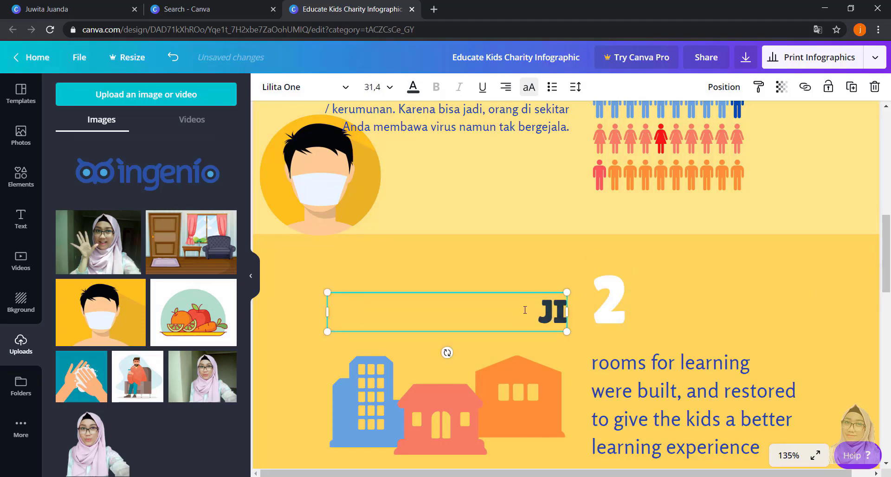
text(KA SAKIT)
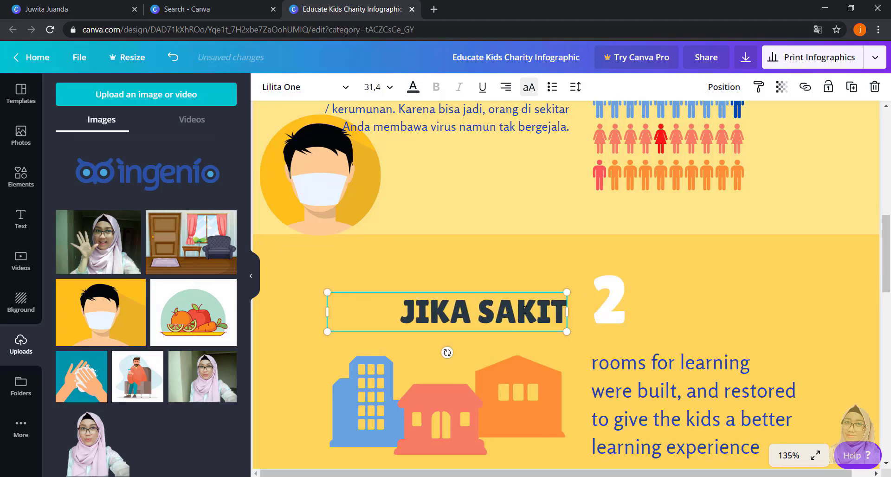
text(, HUBU)
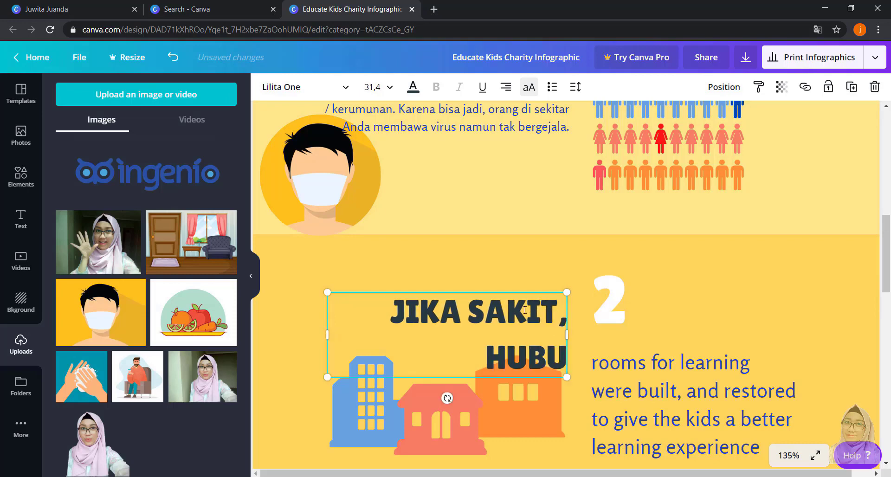
text(NGI DOKTER)
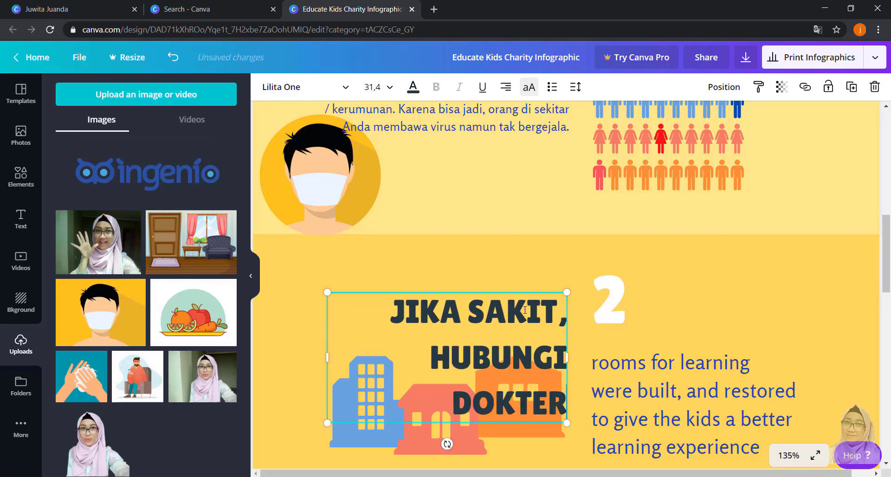
- Set the font size of the "JIKA SAKIT, HUBUNGI DOKTER" heading to 16
key(ctrl+a)
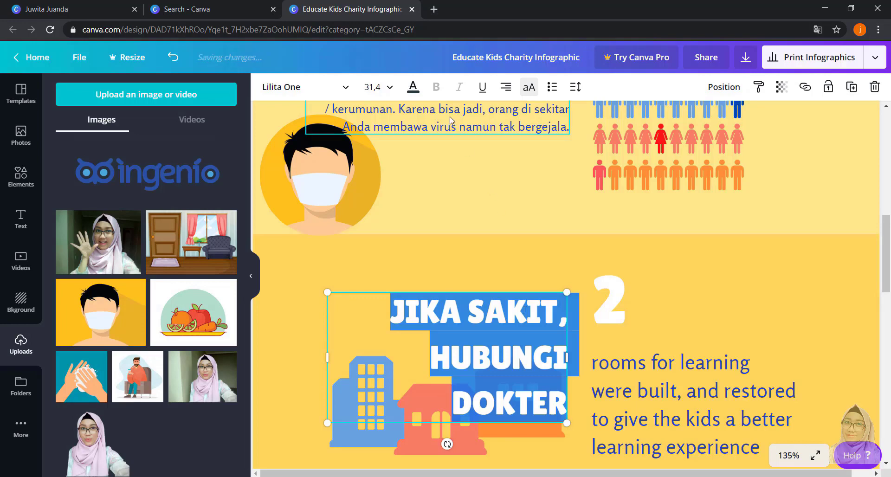
click(377, 87)
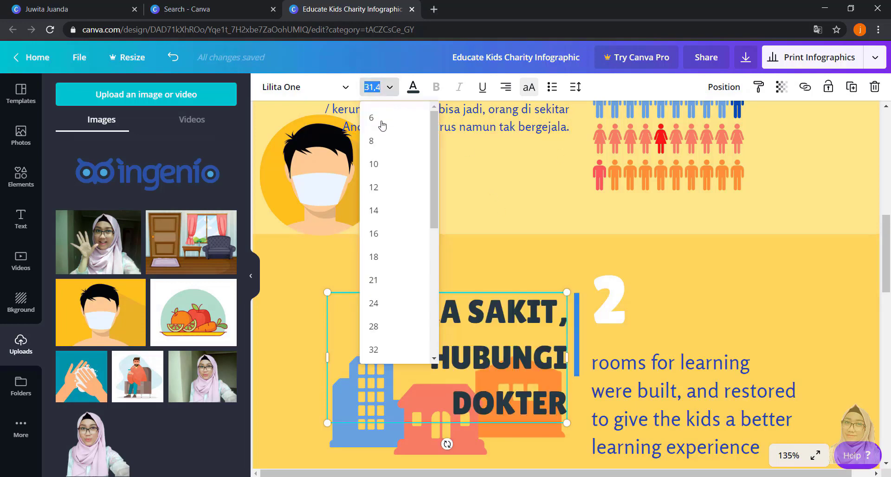
click(391, 193)
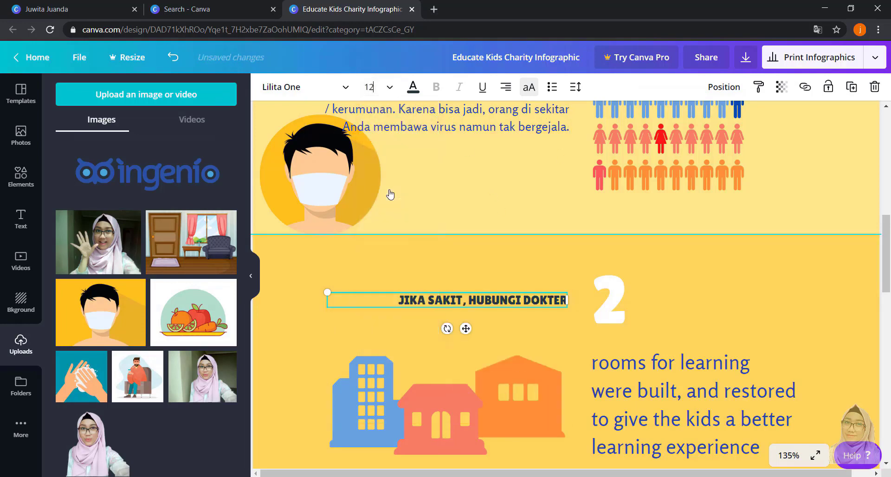
click(383, 89)
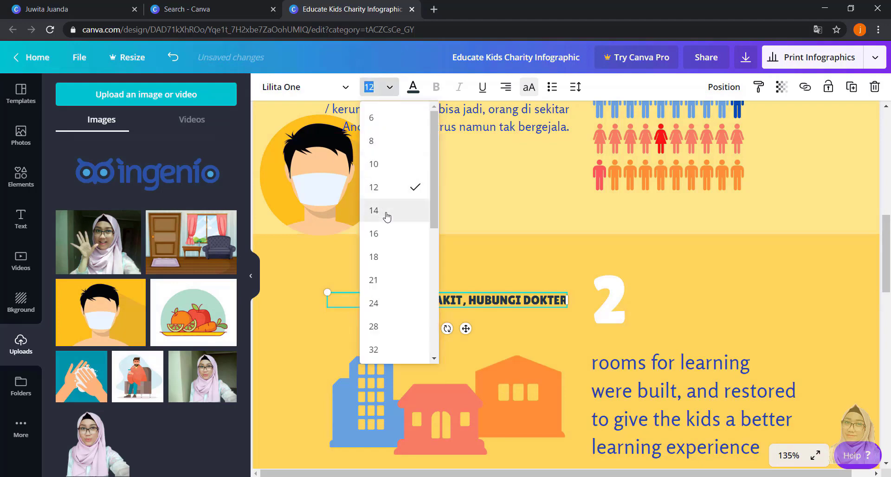
click(386, 233)
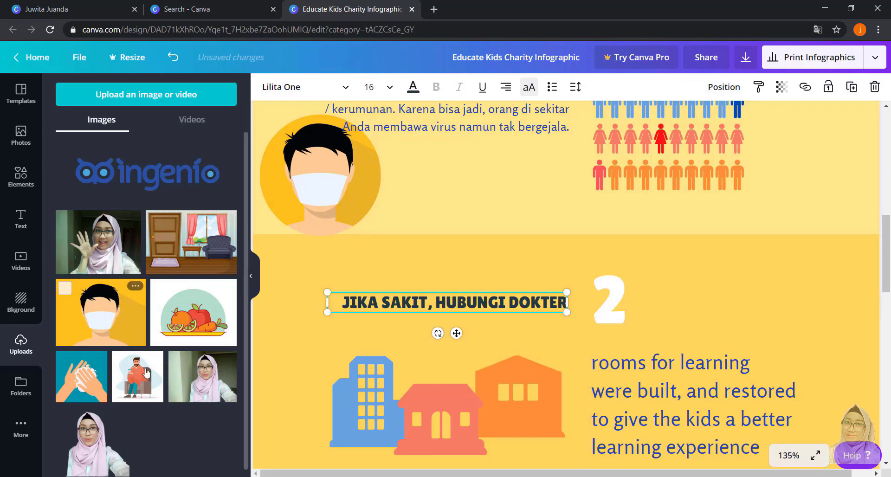
- Add a scalloped round frame to section 2 and fill it with the uploaded picture of the sick man in an armchair
click(21, 174)
scroll(171, 244, down, 5)
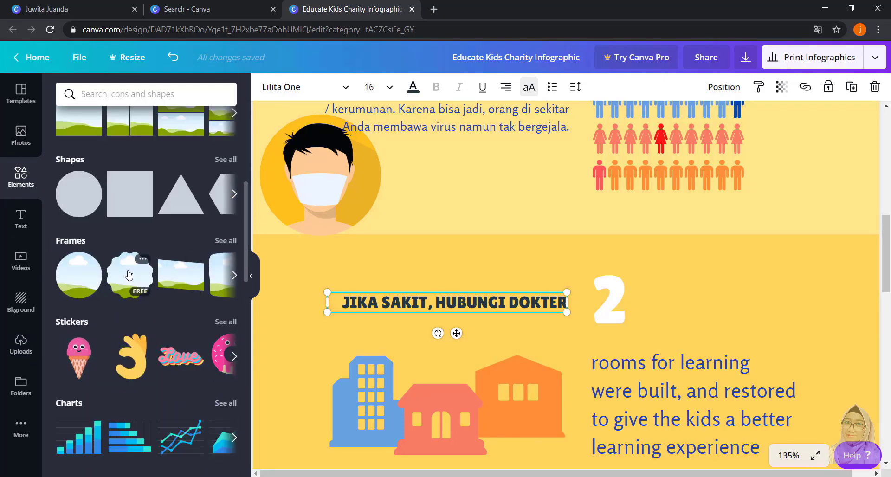
drag(130, 275, 363, 220)
click(20, 344)
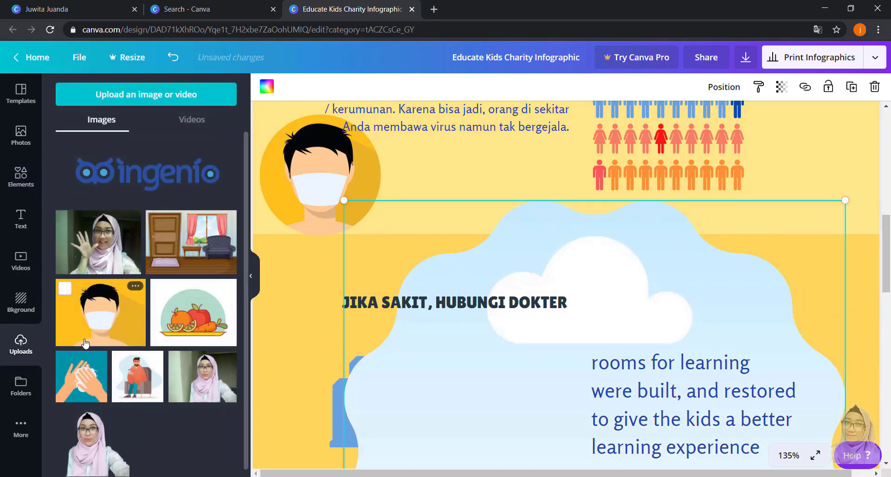
drag(137, 378, 425, 274)
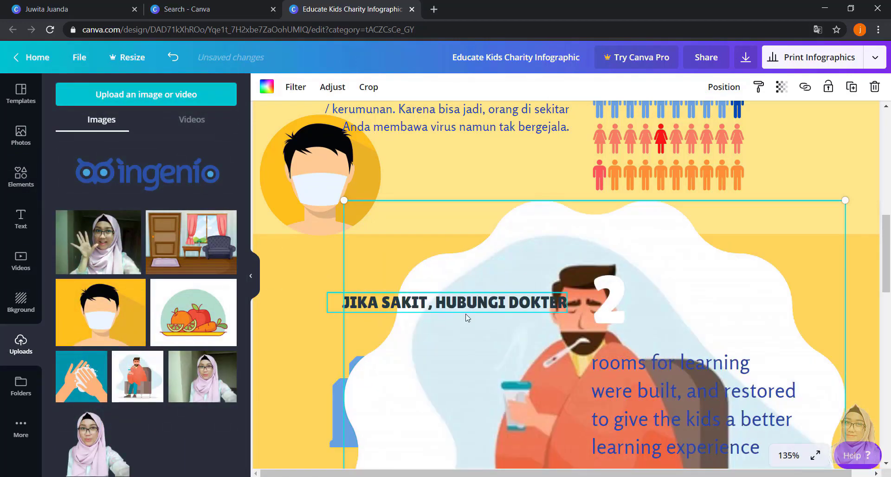
- Shrink the sick-man picture to about 149 × 149 and move it up to the end of the section 2 heading
drag(844, 201, 679, 254)
drag(806, 229, 667, 353)
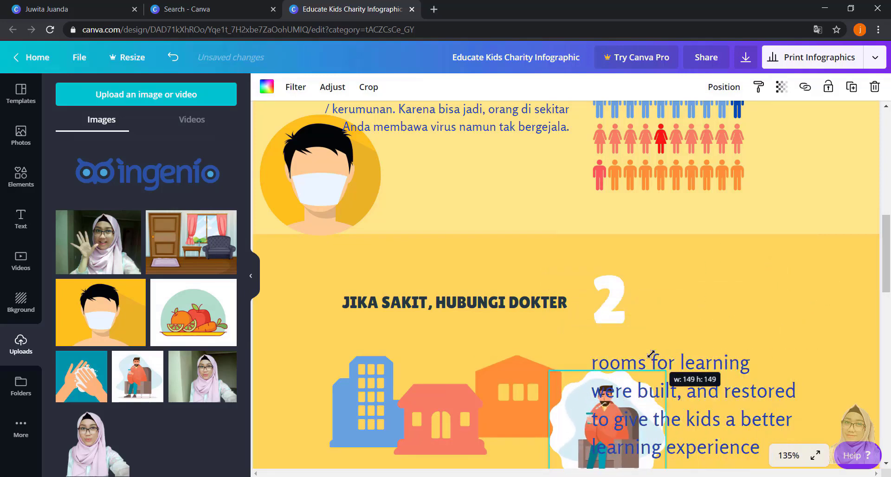
drag(579, 404, 503, 305)
- Place the number 2 in front of the "JIKA SAKIT, HUBUNGI DOKTER" heading and the sick-man picture above the section's paragraph
click(620, 299)
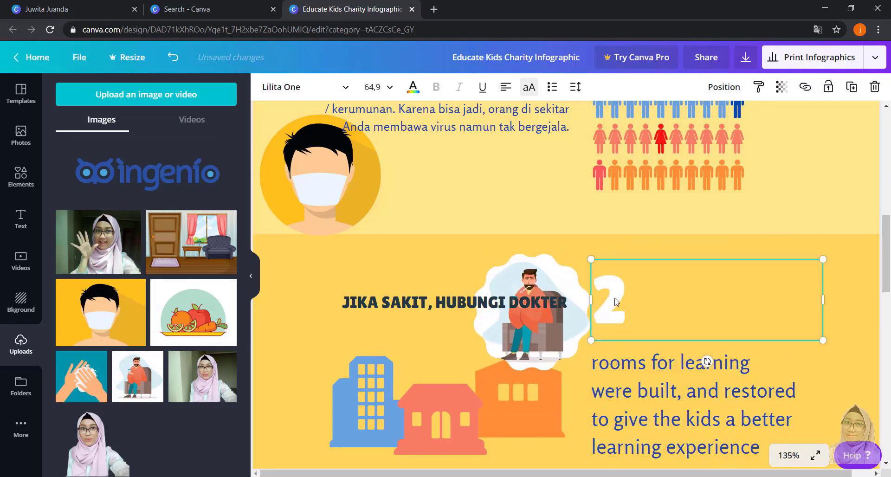
drag(615, 301, 319, 299)
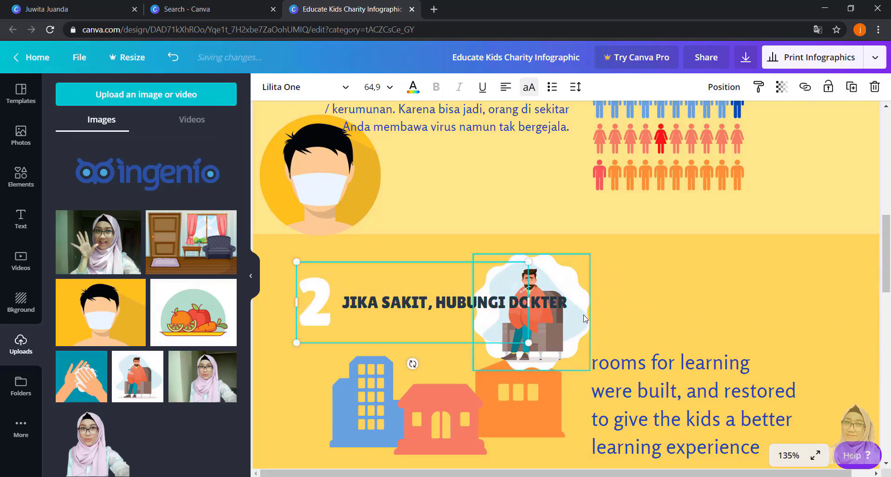
drag(575, 318, 713, 316)
- Replace the paragraph below the sick-man picture with "Jika Anda sakit, isolasikan diri selama 14 hari. Jika kejala menjadi parah, segera hubungi petugas kesehatan."
click(680, 398)
double_click(665, 392)
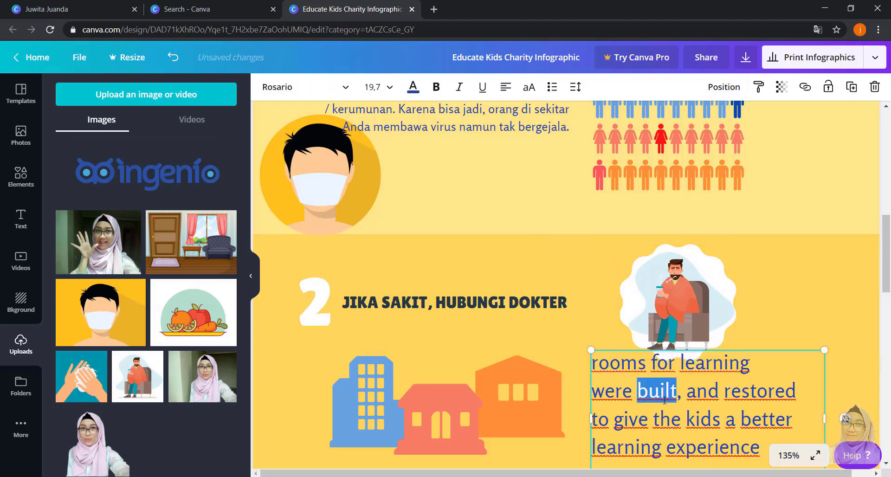
key(ctrl+a)
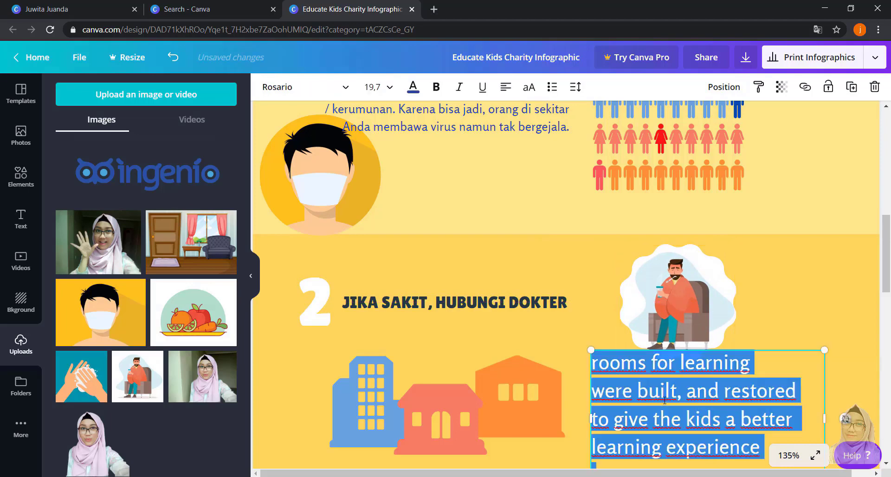
text(jika)
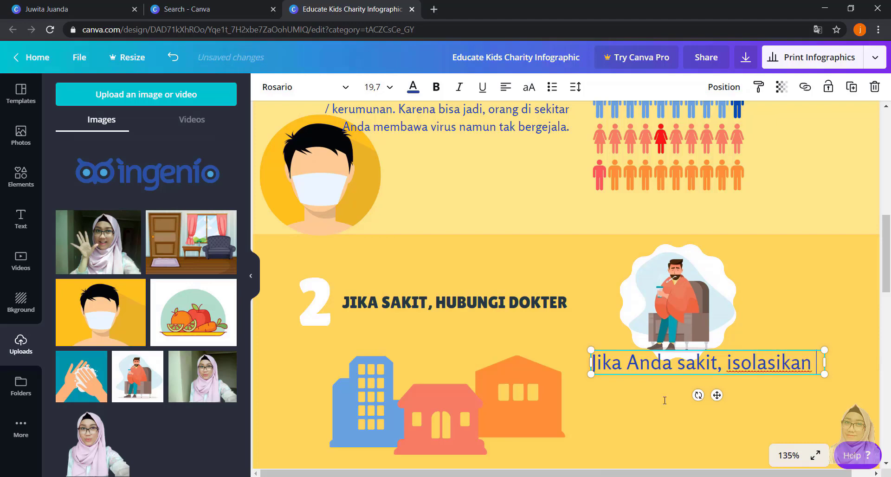
text(diri selama 14 hari. Jik)
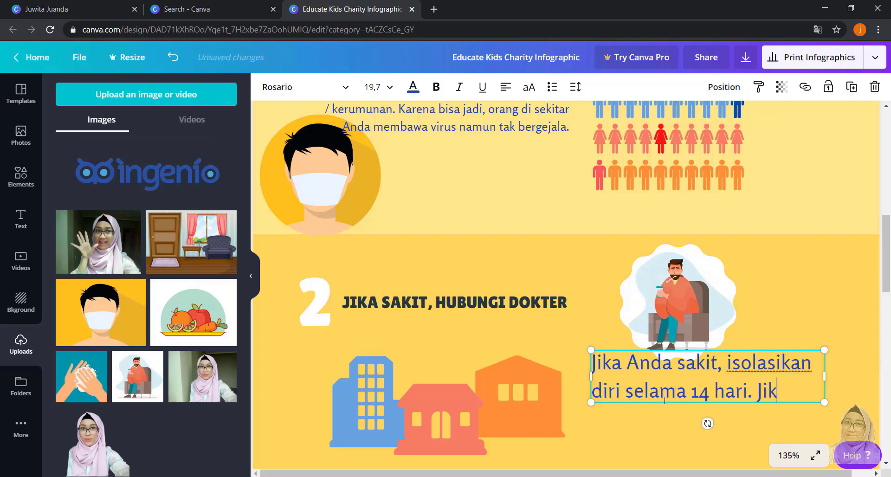
text(ejala menjadi pa)
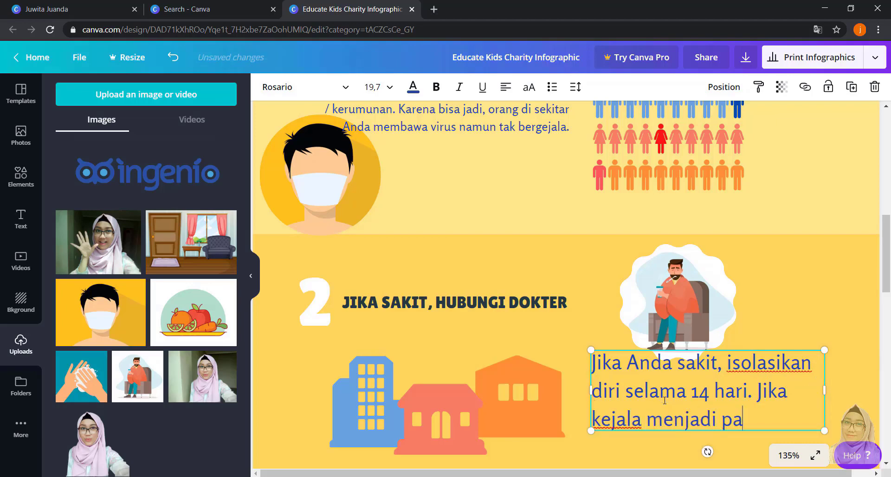
text(era hubungi p)
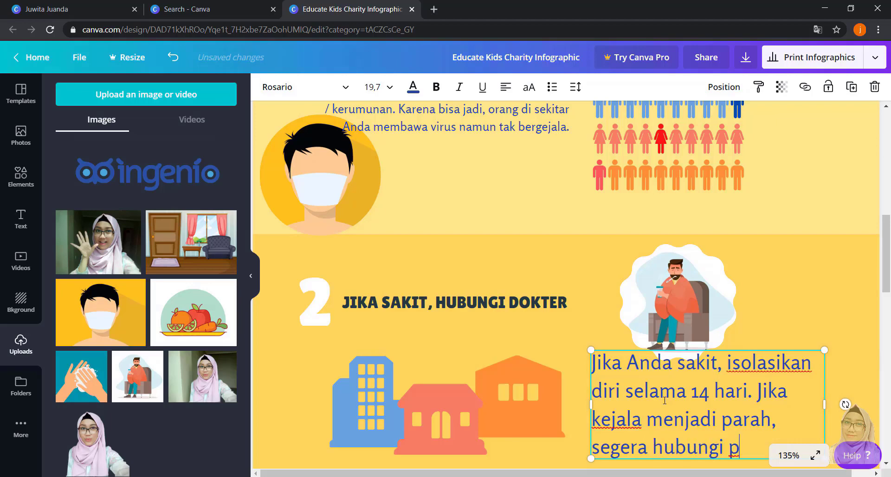
text(sehatan.)
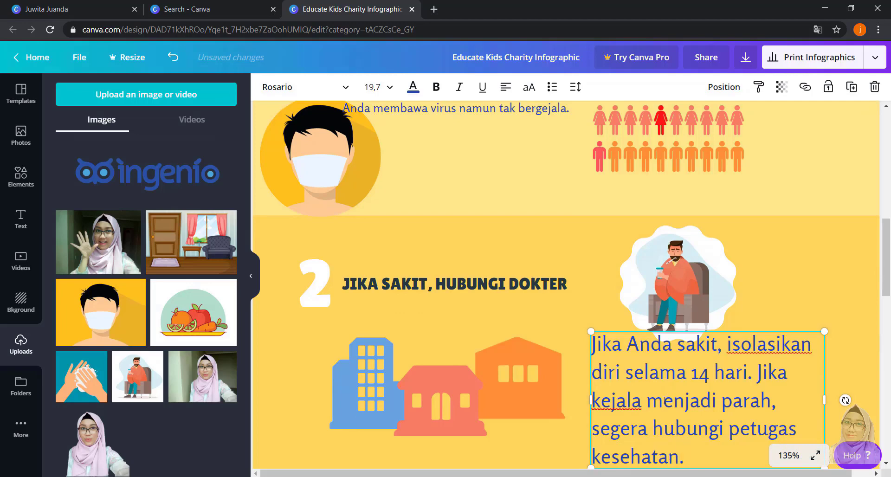
- Set the section 2 paragraph to font size 12 and move it slightly down, clear of the sick-man picture
click(818, 252)
scroll(818, 252, down, 3)
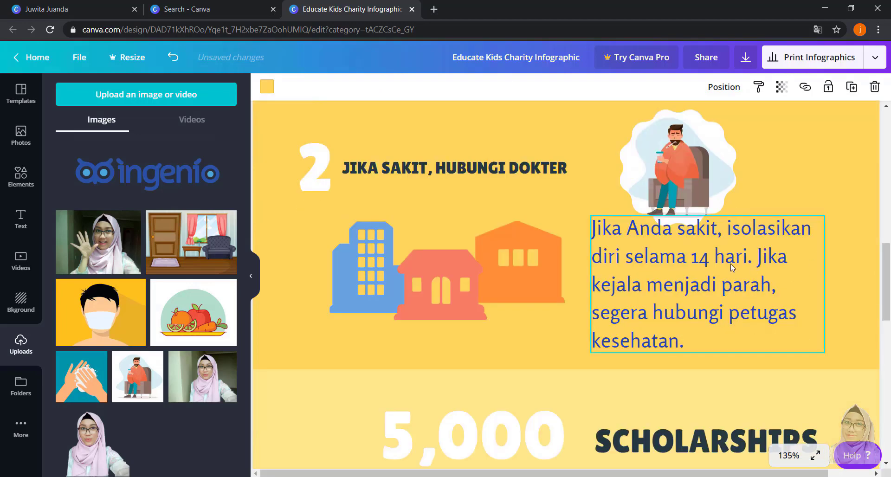
click(733, 269)
double_click(697, 275)
key(ctrl+a)
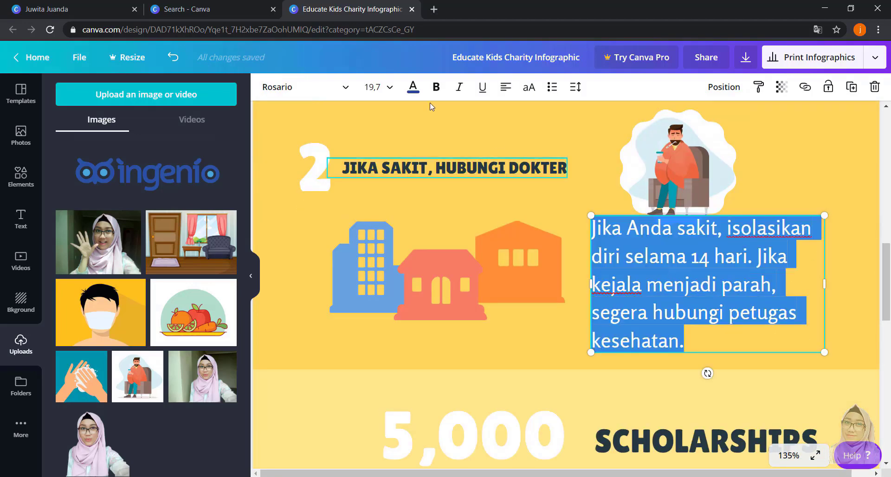
click(373, 87)
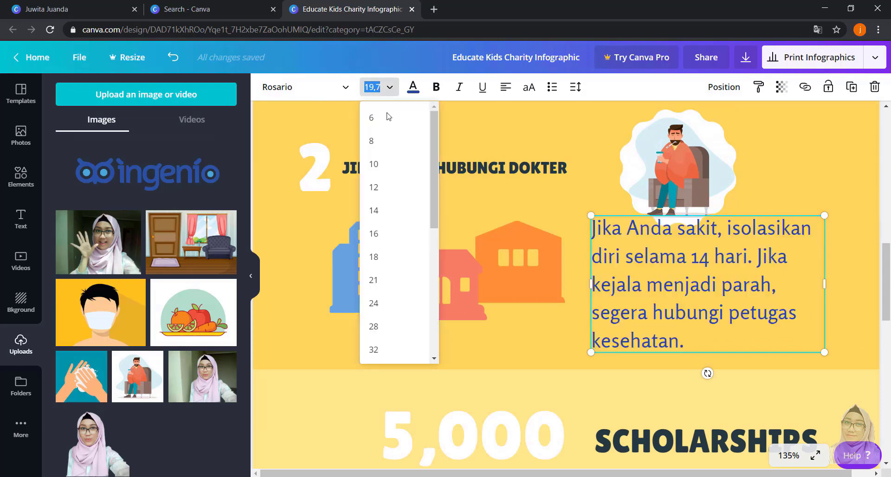
click(390, 188)
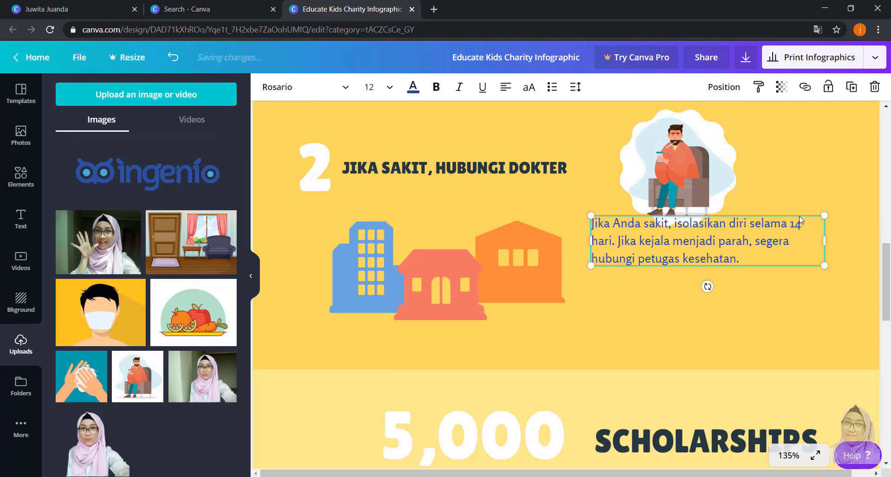
click(817, 332)
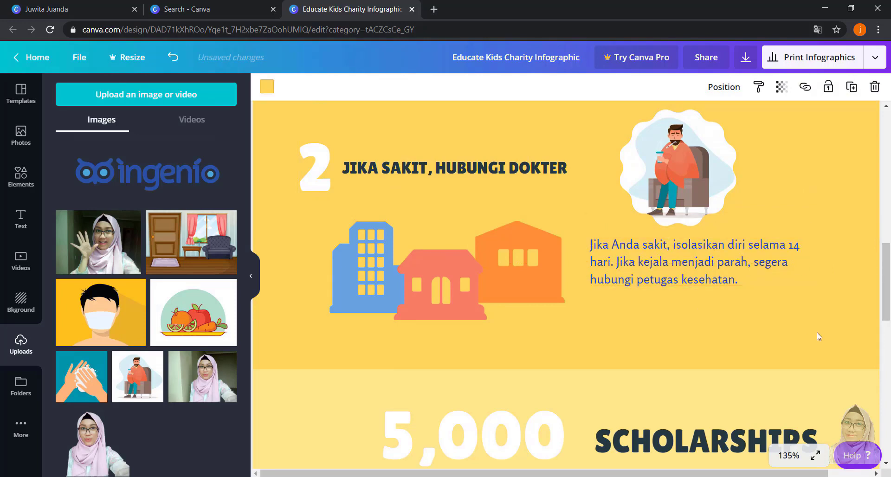
- Replace the "5,000" figure above the scholarships paragraph with the section number 3
scroll(817, 333, down, 5)
click(485, 194)
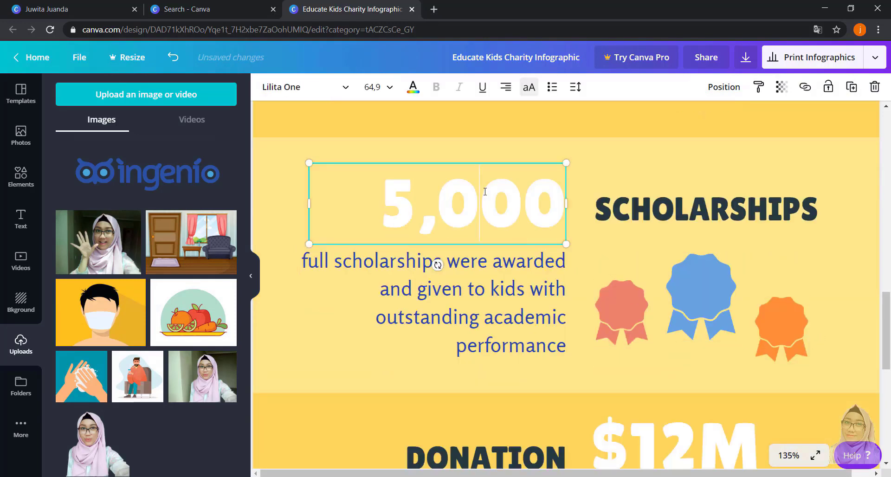
key(ctrl+a)
text(3)
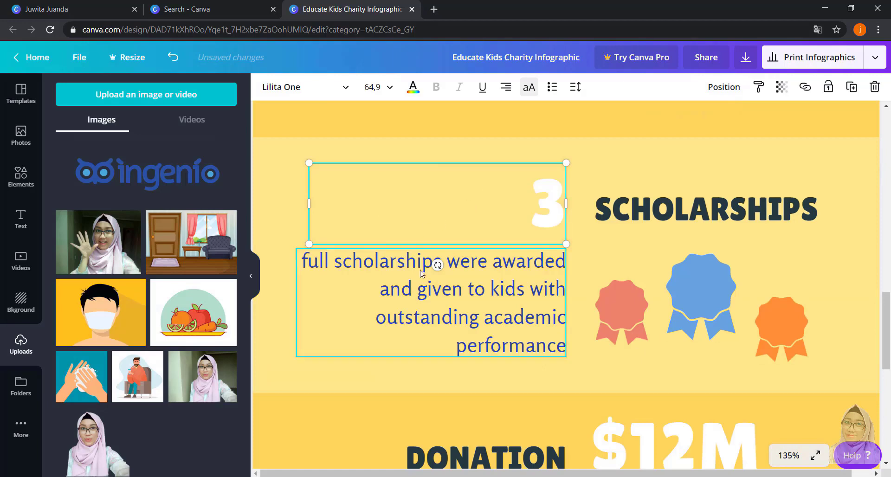
- Replace the "SCHOLARSHIPS" heading with "JAGALAH KEBERSIHAN" and move the blue ribbon down clear of it
click(664, 216)
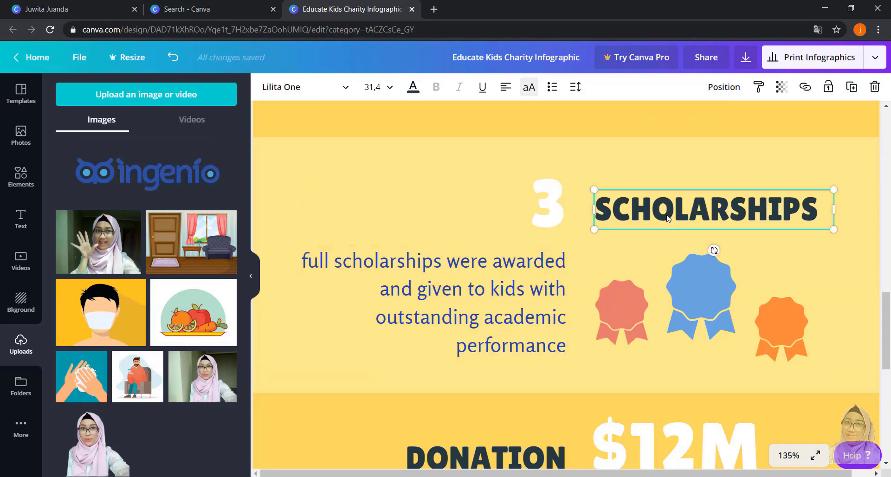
double_click(667, 215)
text(JAGAL)
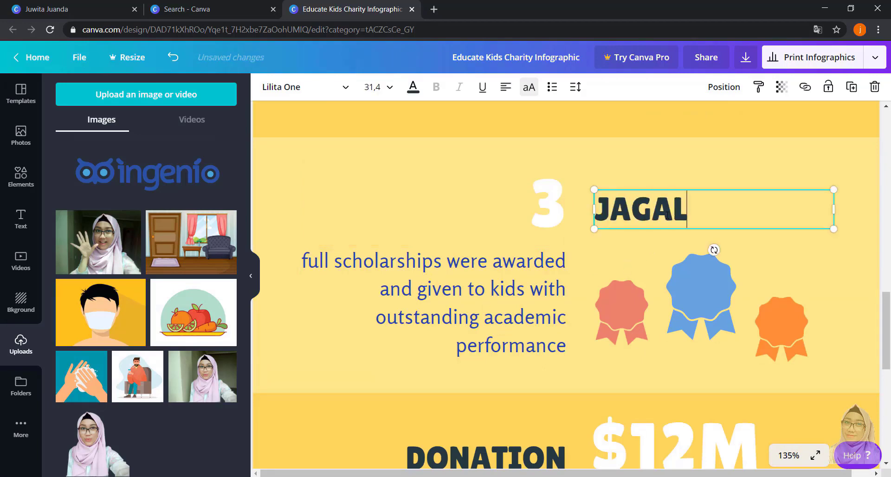
text(AH KE)
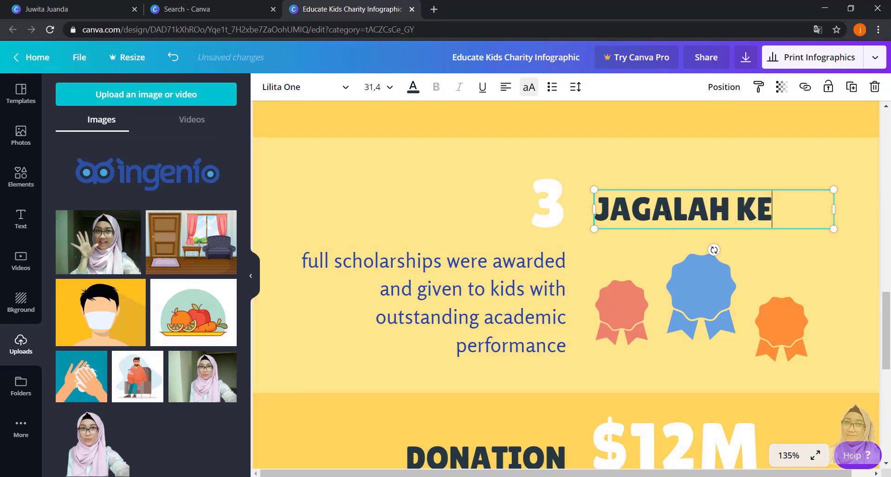
text(BERSIHAN)
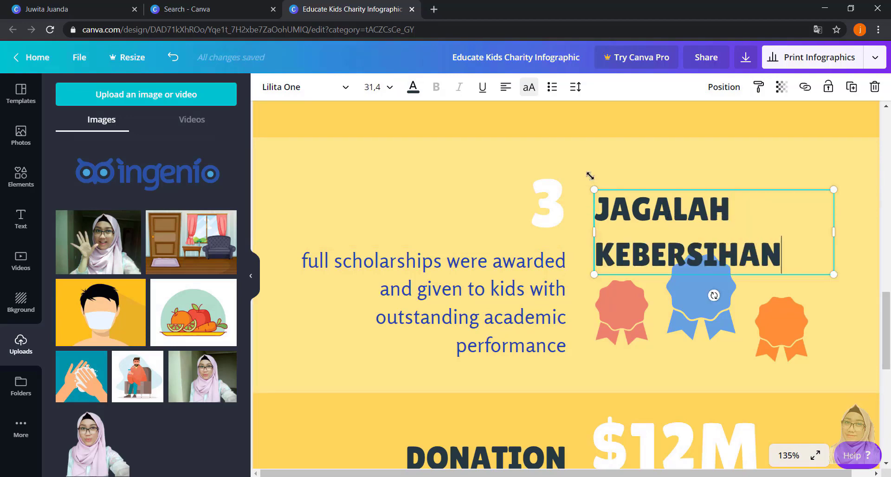
click(713, 318)
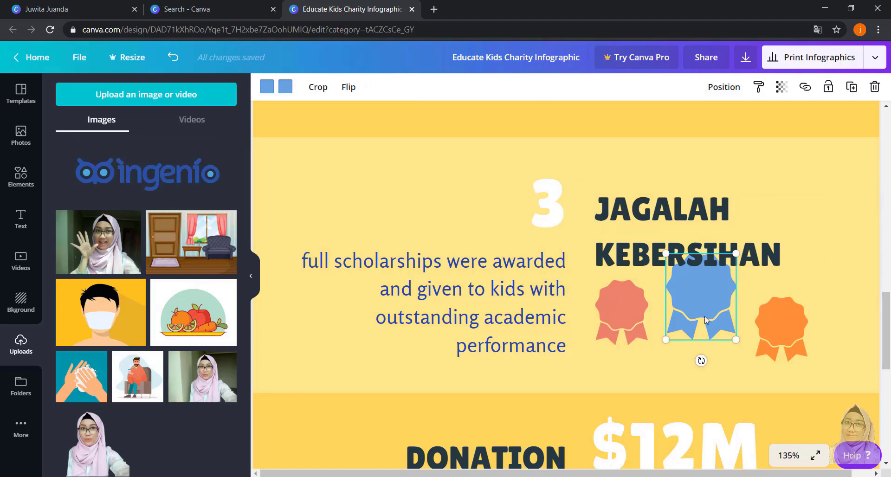
drag(705, 319, 712, 362)
- Replace the scholarships paragraph under the number 3 with "Selalu menjaga kebersihan diri dan lingkungan."
click(455, 312)
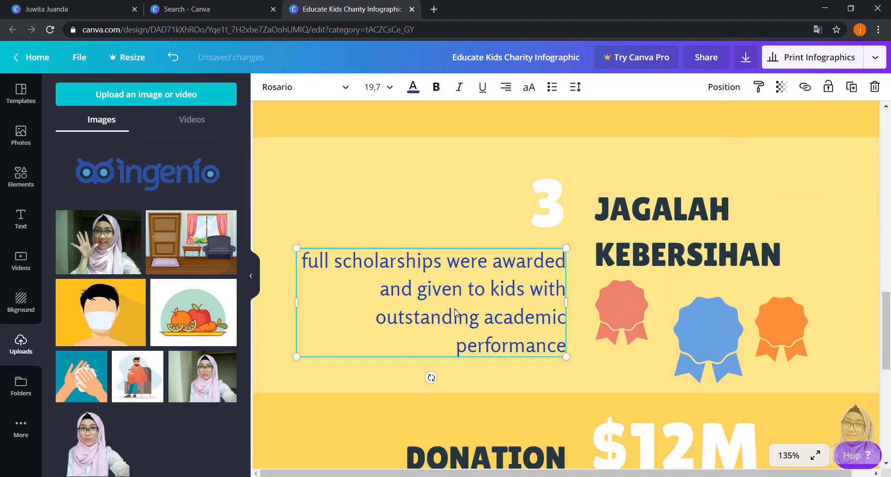
click(455, 312)
key(ctrl+a)
text(Selal)
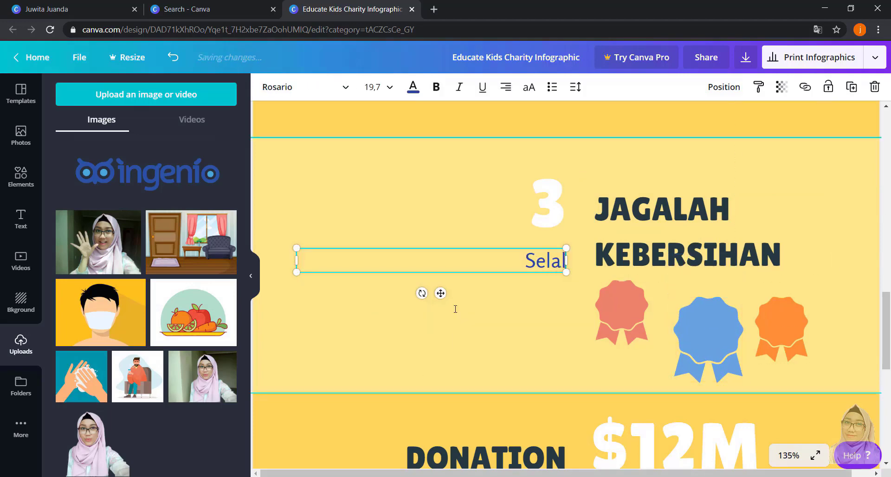
text(u menjaga ke)
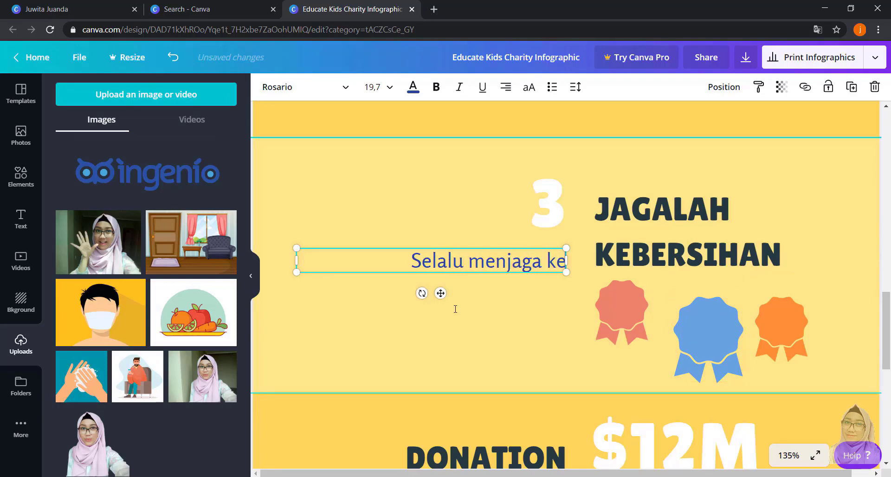
text(bersihan diri)
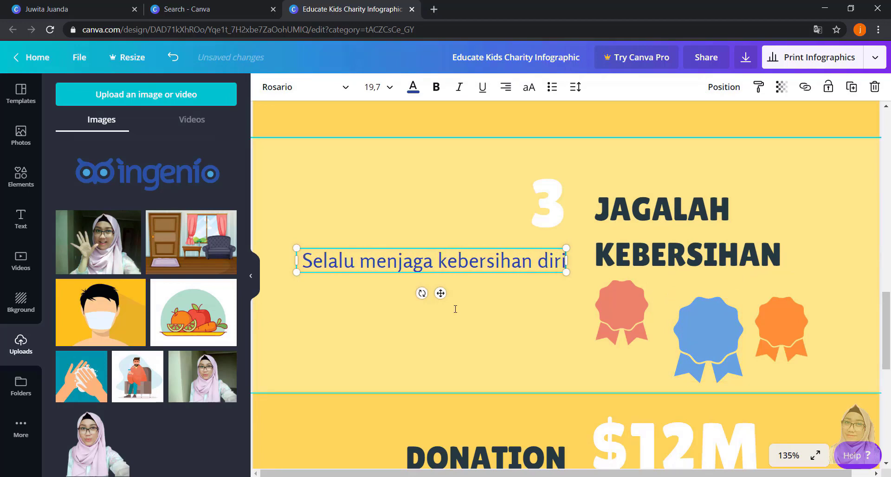
text( dan lingkungan.)
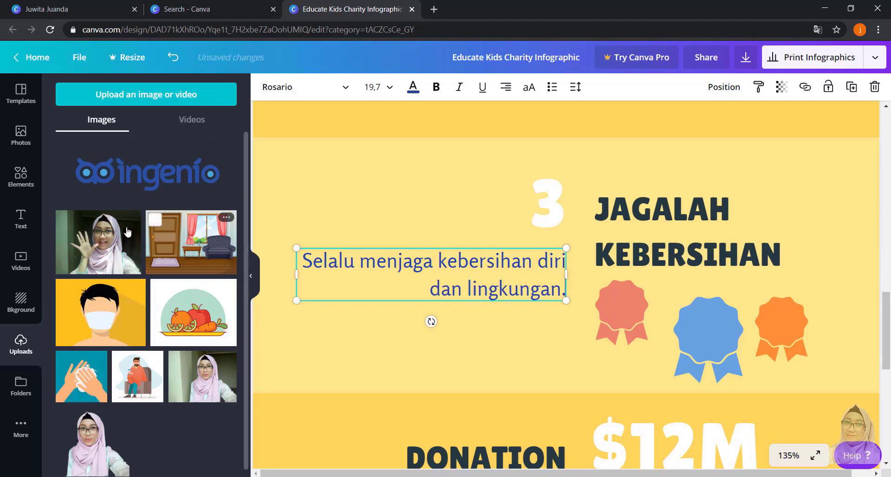
- Add a rounded-square frame to section 3 and fill it with the uploaded picture of fruit and vegetables on a plate
click(25, 176)
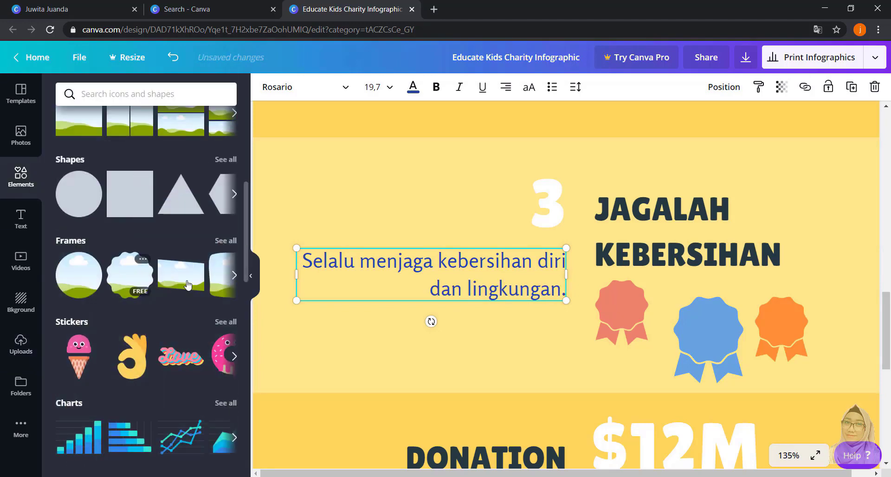
click(234, 275)
drag(79, 274, 352, 185)
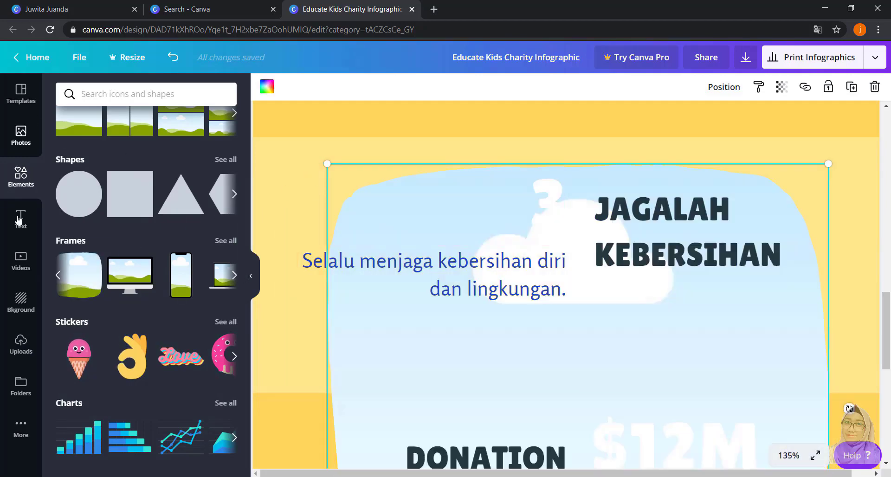
click(30, 354)
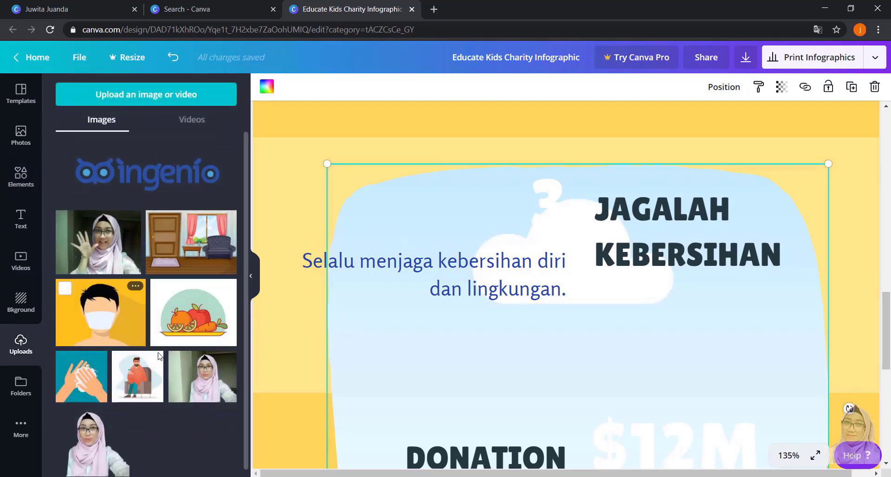
drag(185, 335, 388, 311)
- Shrink the framed fruit picture to a small square and place it above the start of the section 3 paragraph
drag(832, 163, 564, 436)
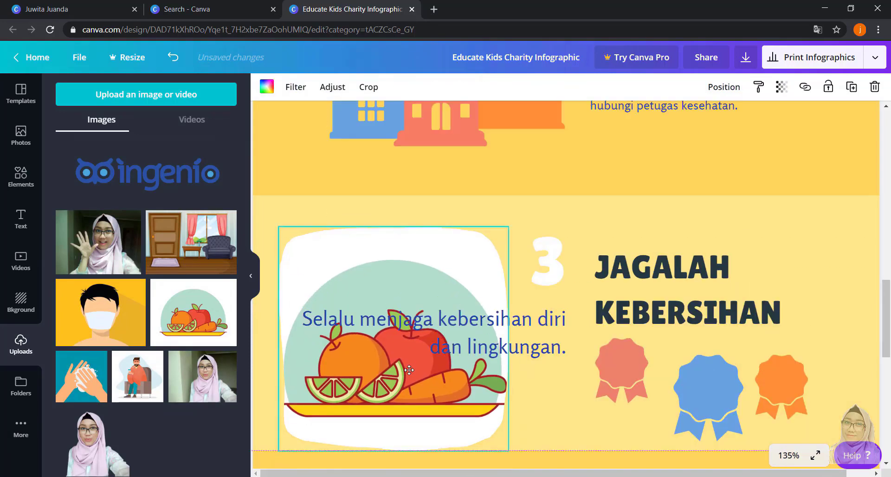
drag(411, 372, 412, 376)
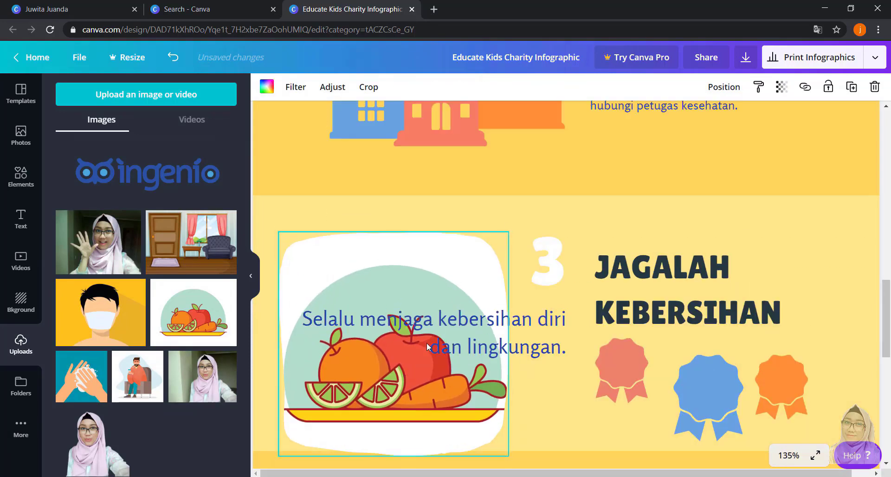
drag(510, 230, 407, 337)
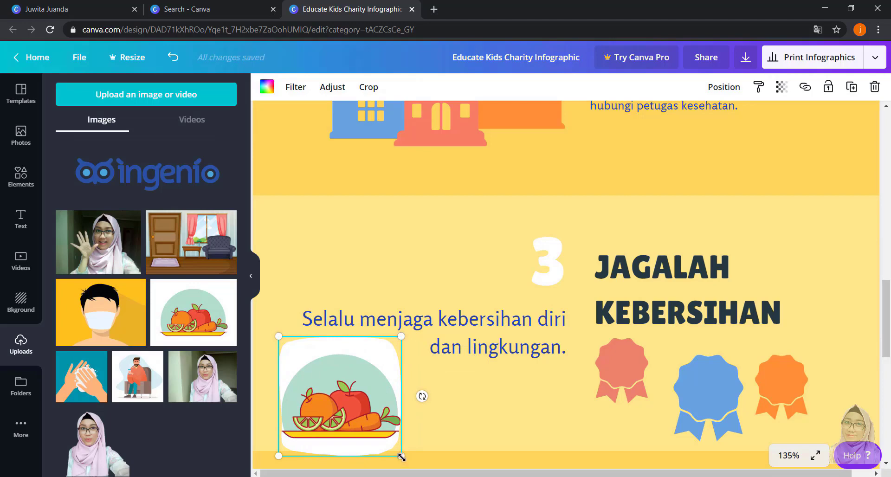
drag(401, 457, 382, 433)
drag(346, 345, 347, 211)
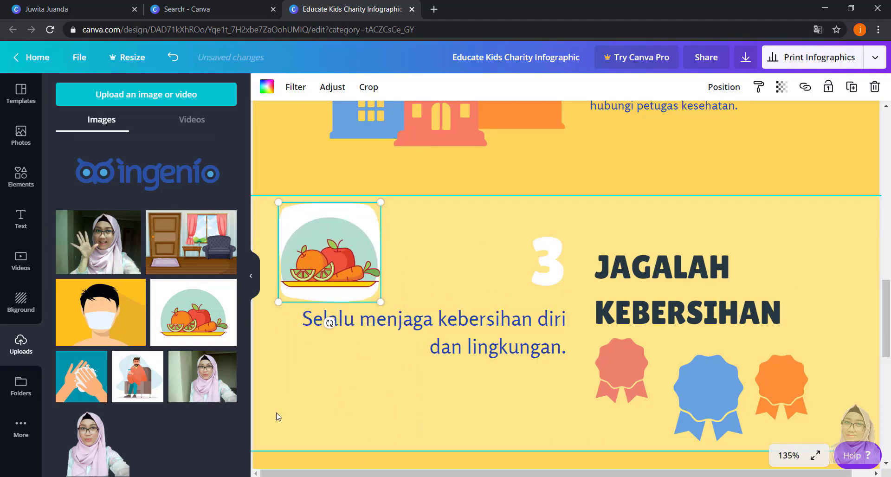
- Replace the "JAGALAH KEBERSIHAN" heading in section 3 with "SELALU MAKAN MAKANAN BERGIZI"
drag(889, 292, 889, 357)
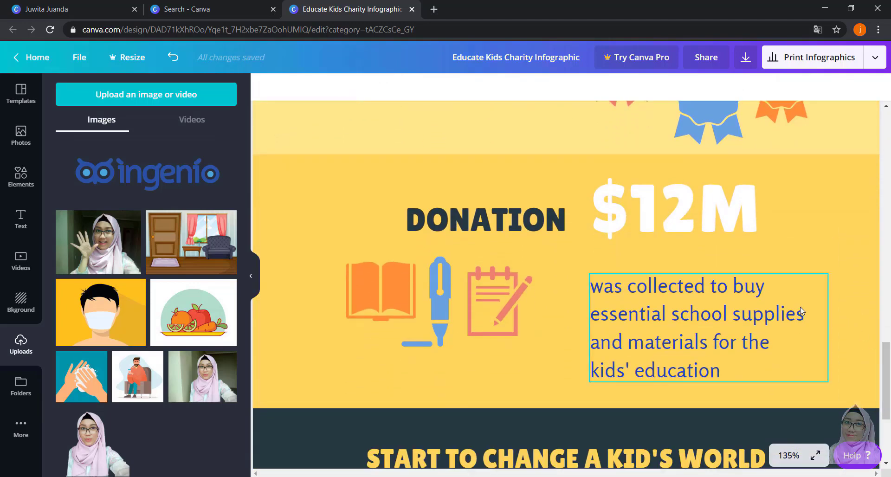
scroll(531, 257, up, 4)
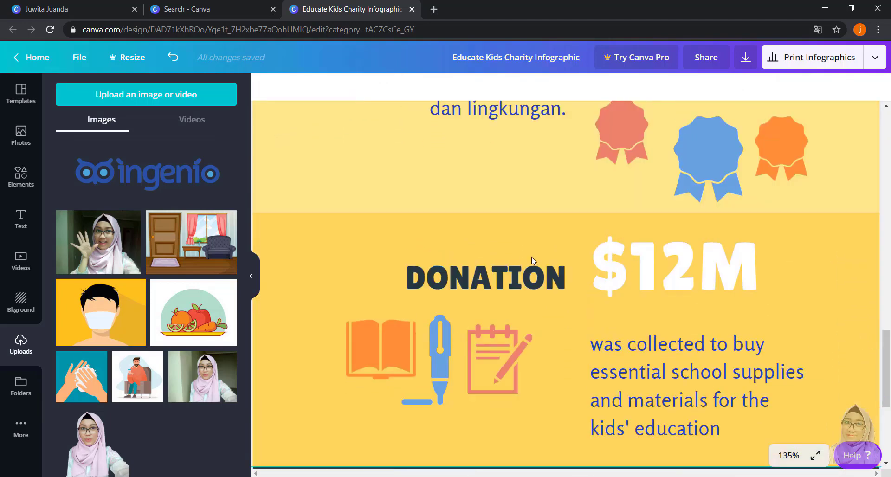
click(483, 214)
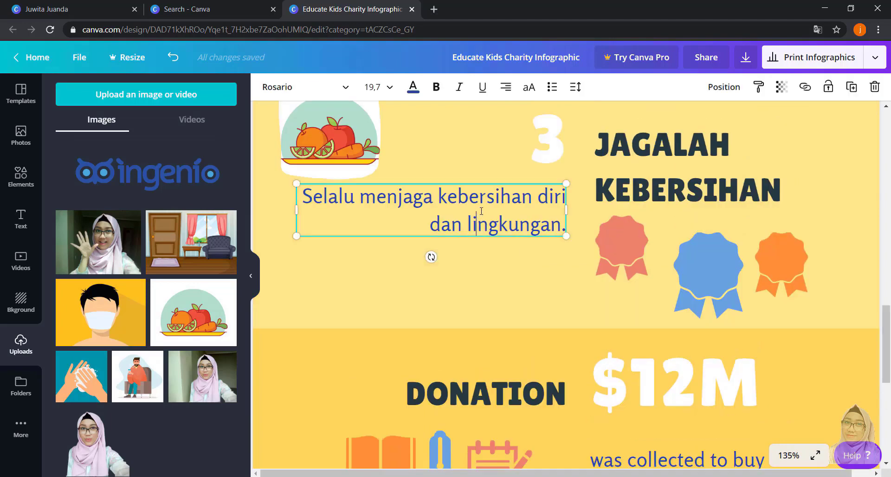
click(671, 146)
click(671, 146)
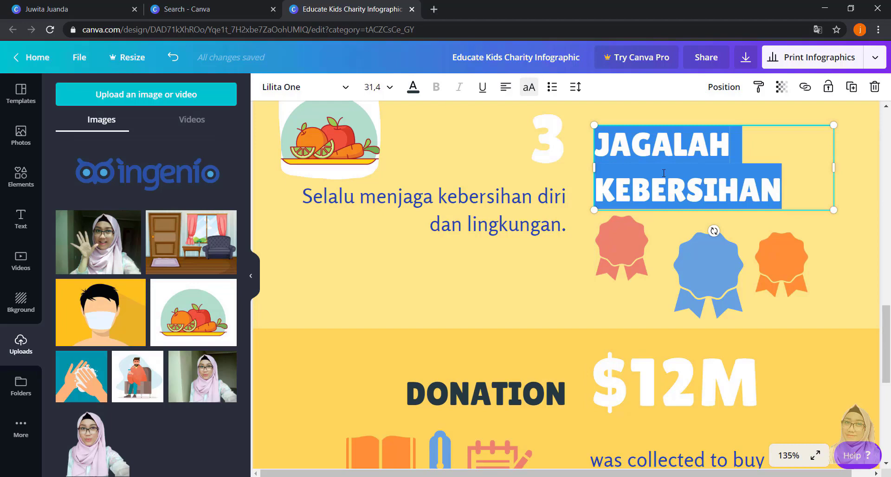
text(SELALU MAK)
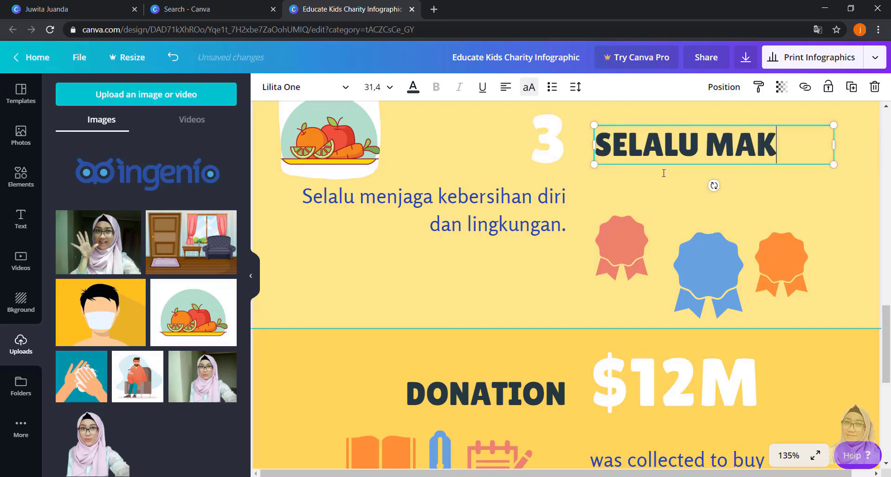
text(AN MAKANAN BERGIS)
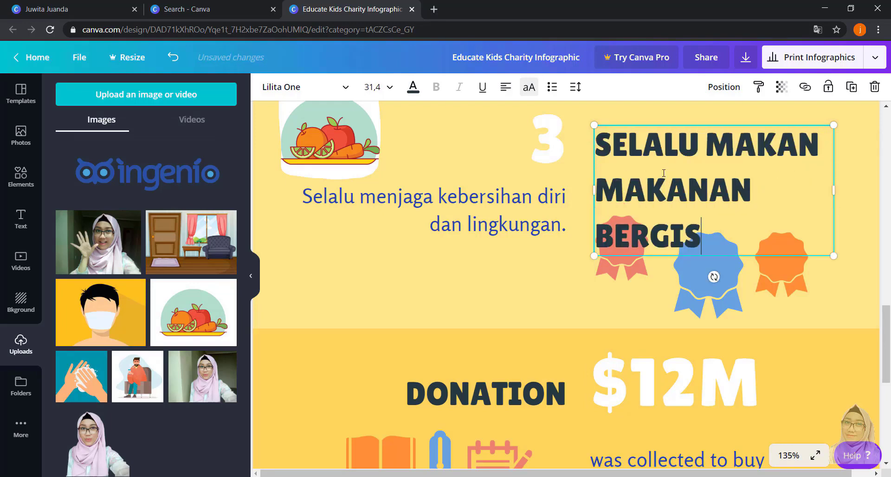
key(BackSpace)
text(ZI)
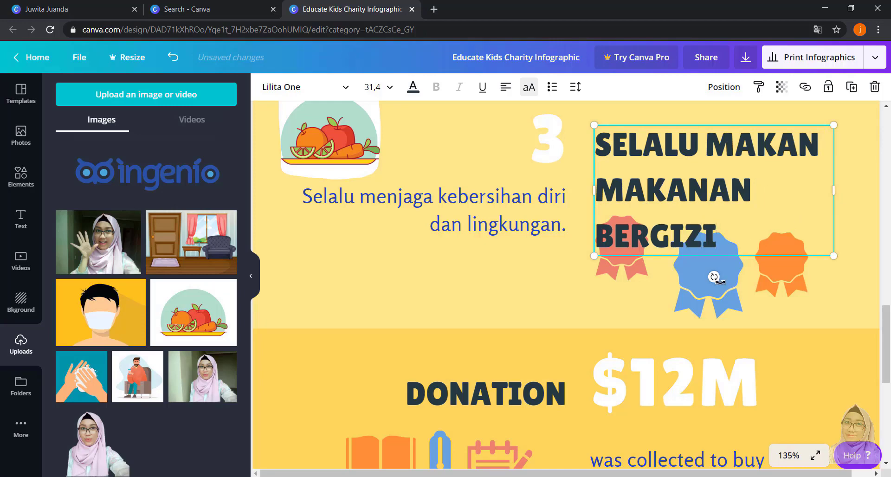
- Move the blue and red ribbons away from the section 3 heading to the space beneath the paragraph
drag(735, 281, 363, 274)
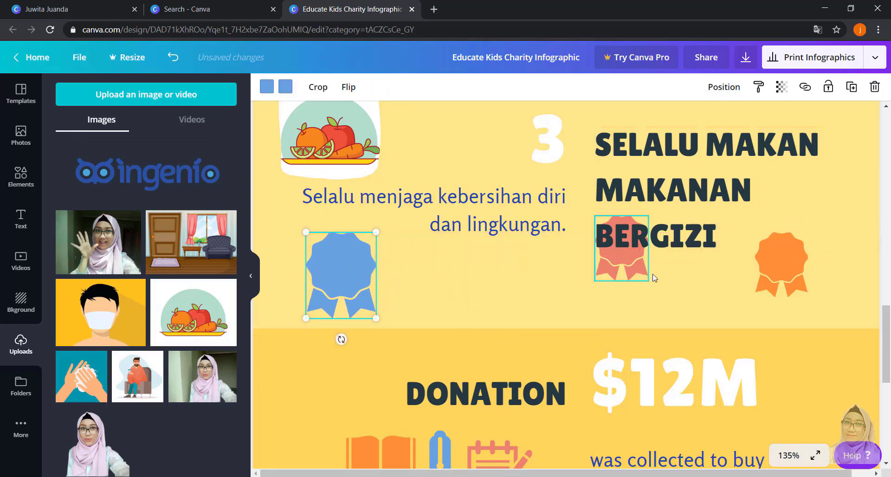
click(634, 257)
click(618, 268)
drag(617, 268, 519, 301)
- Replace the section 3 paragraph with "Makanlan makanan bergizi seimbang sesuai kebutuhan tubuh."
click(485, 224)
double_click(485, 224)
triple_click(485, 225)
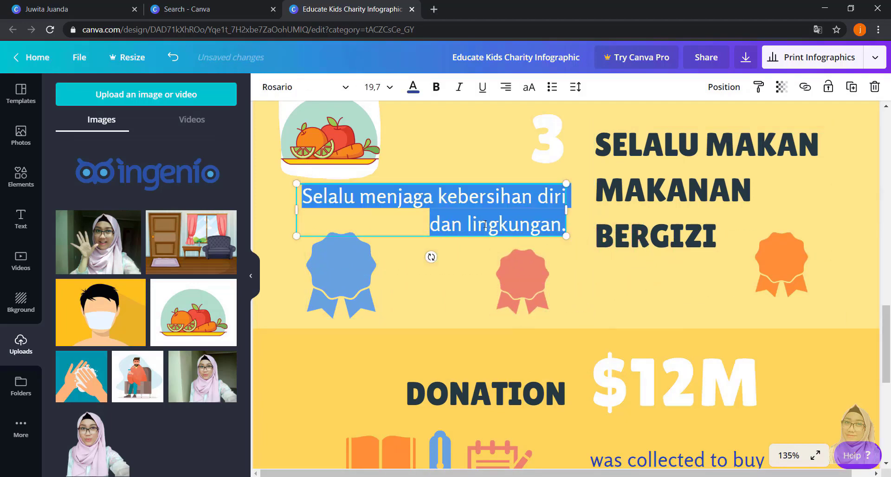
text(Makan)
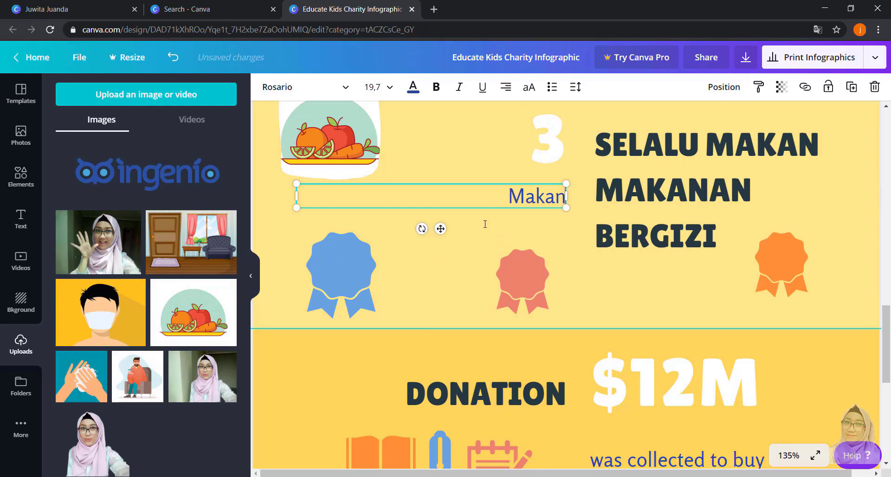
text(lan makanan)
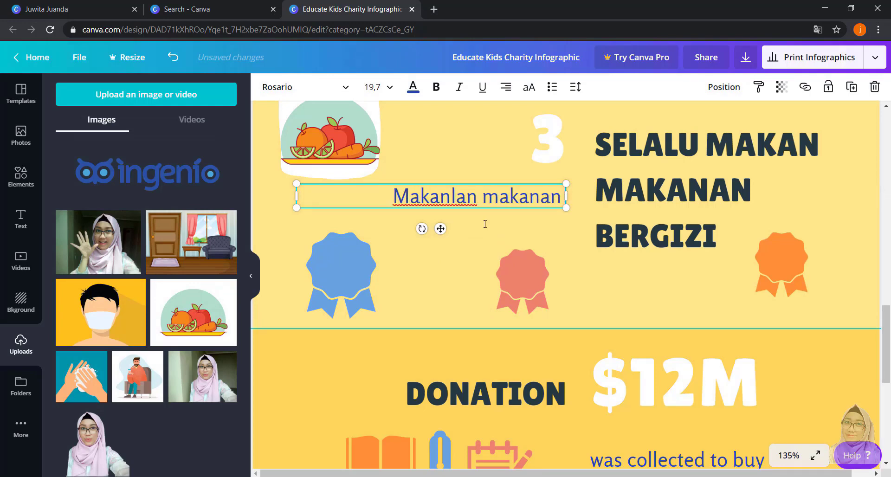
text( bergizi sei)
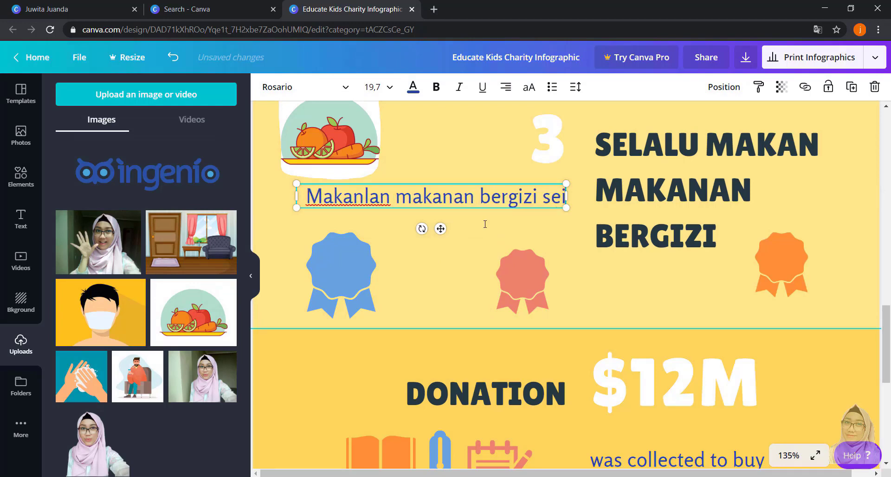
text(mbang sesua)
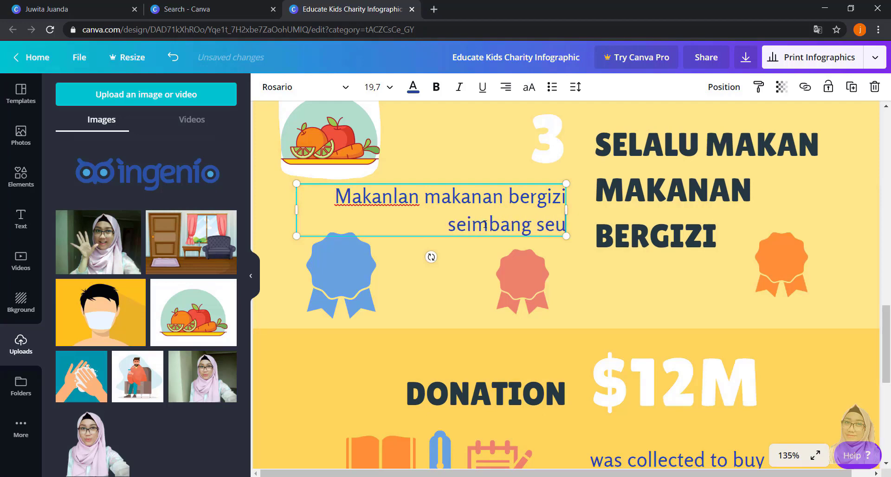
text(i ebu)
key(BackSpace)
key(BackSpace)
key(BackSpace)
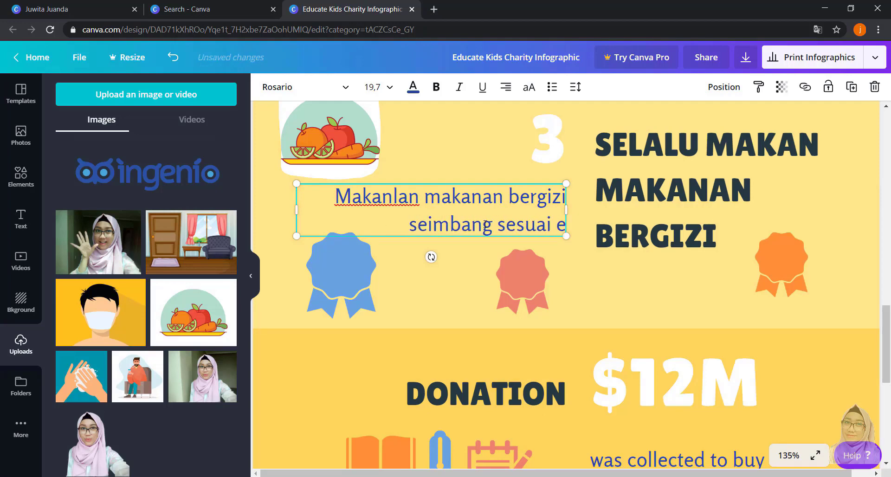
text(kebutuhan tu)
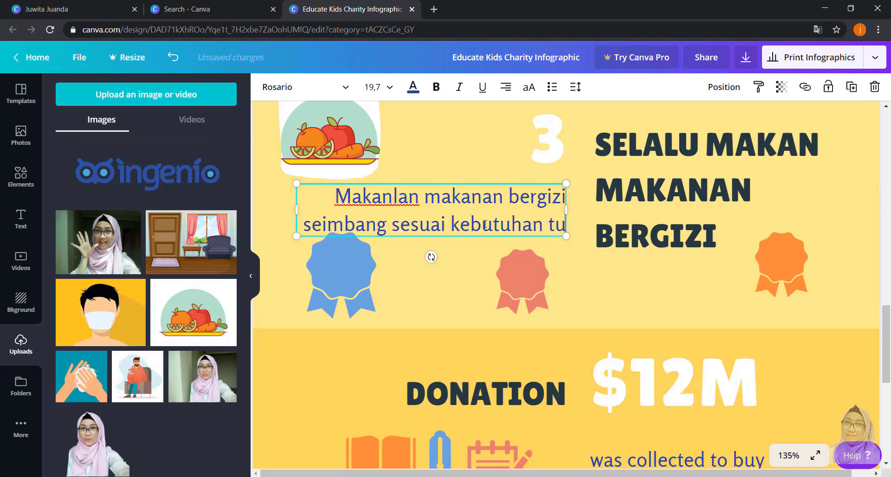
text(buh.)
- Set the font size of the whole section 3 paragraph to 16
key(ctrl+a)
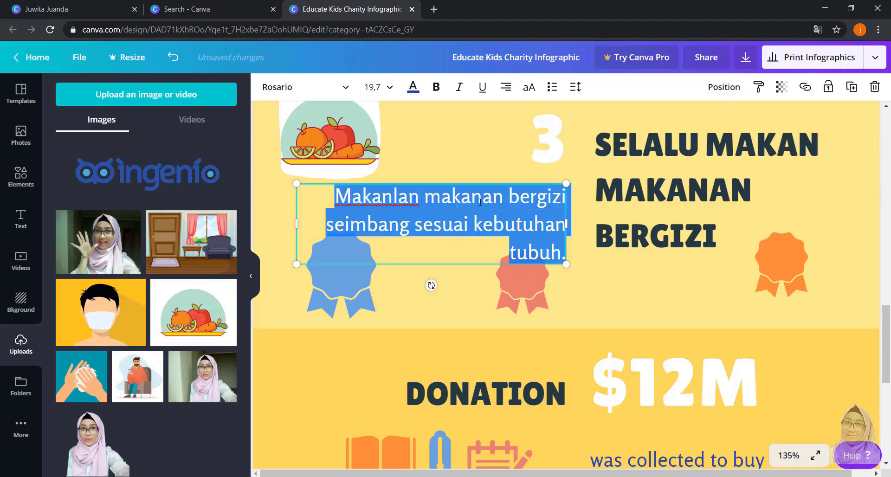
click(389, 87)
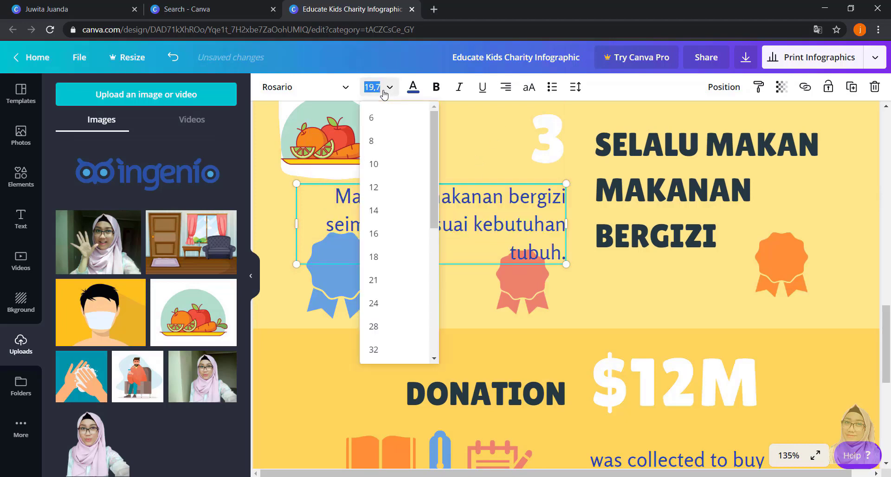
click(382, 238)
- Replace the "DONATION" heading with "JAGALAH KEBERSIHAN"
scroll(580, 335, down, 3)
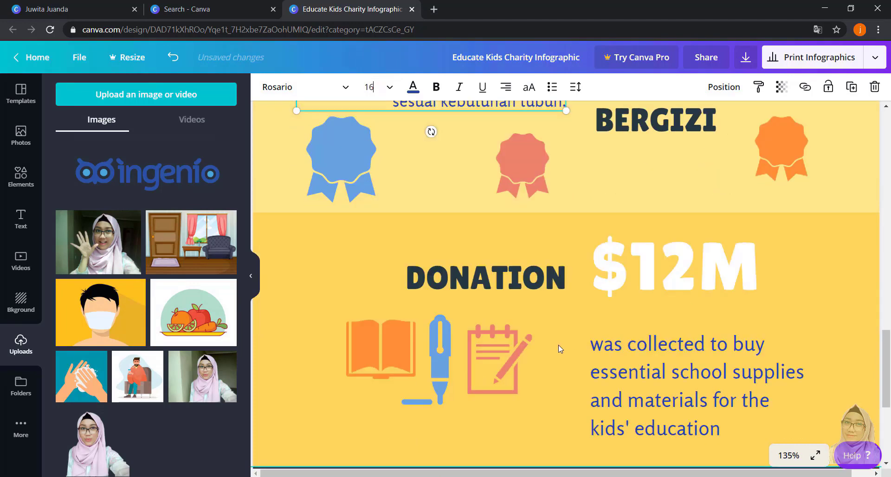
double_click(525, 281)
key(ctrl+a)
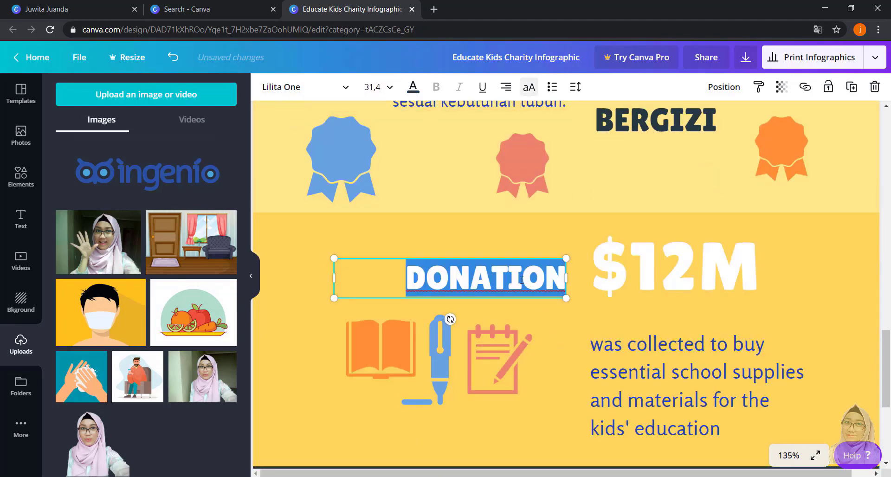
text(JAGALAH KEBERSIHAN)
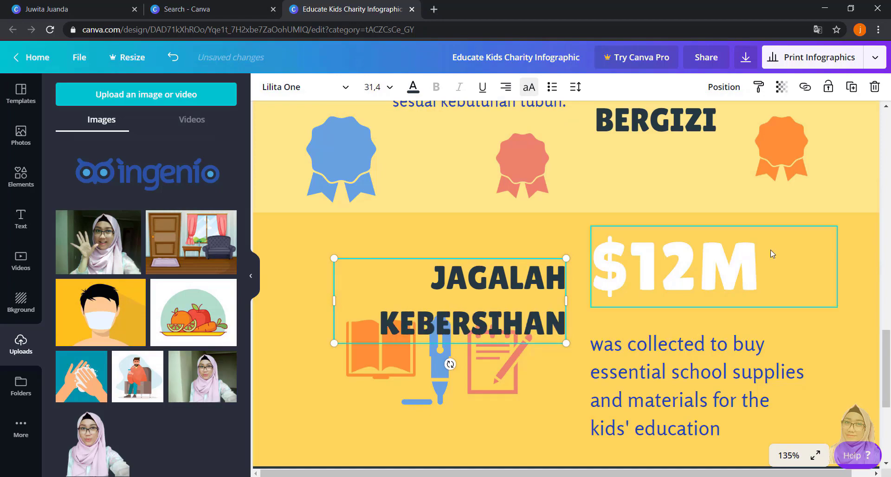
- Replace the large "$12M" text beside the "JAGALAH KEBERSIHAN" heading with the number 4
click(684, 263)
scroll(687, 262, up, 3)
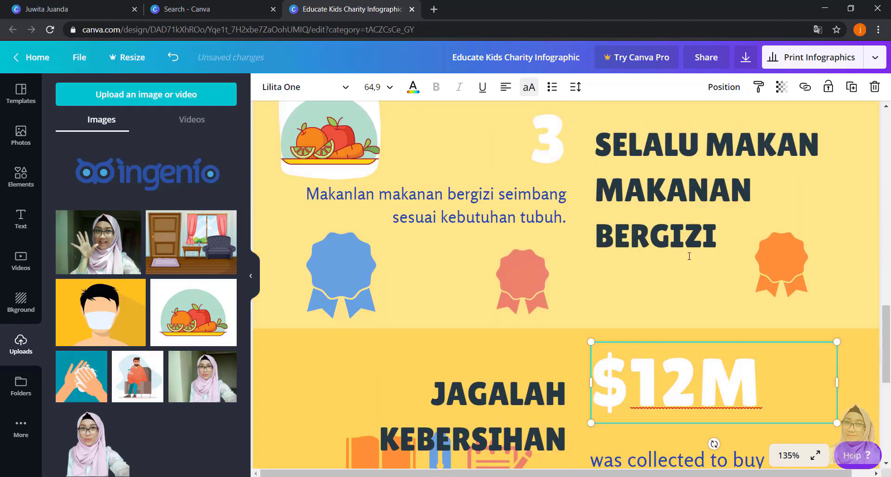
scroll(690, 260, down, 3)
scroll(694, 274, up, 8)
scroll(698, 281, up, 5)
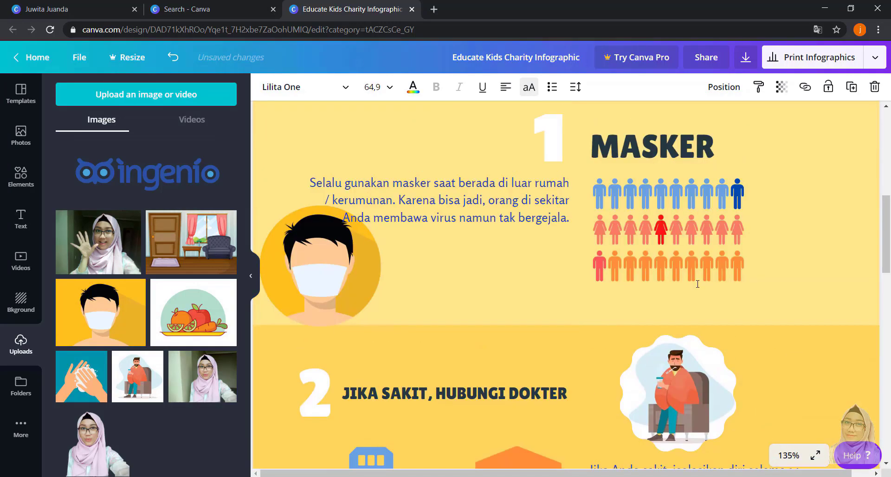
scroll(696, 278, down, 10)
scroll(698, 288, down, 5)
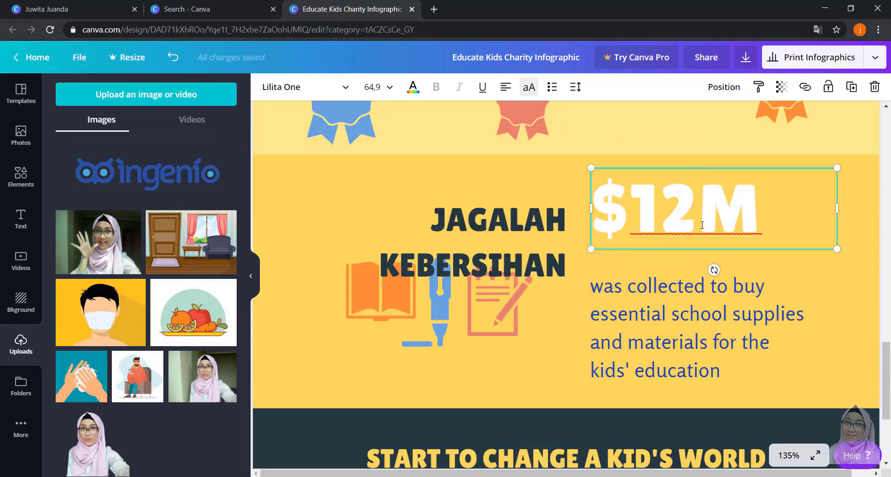
double_click(704, 208)
text(4)
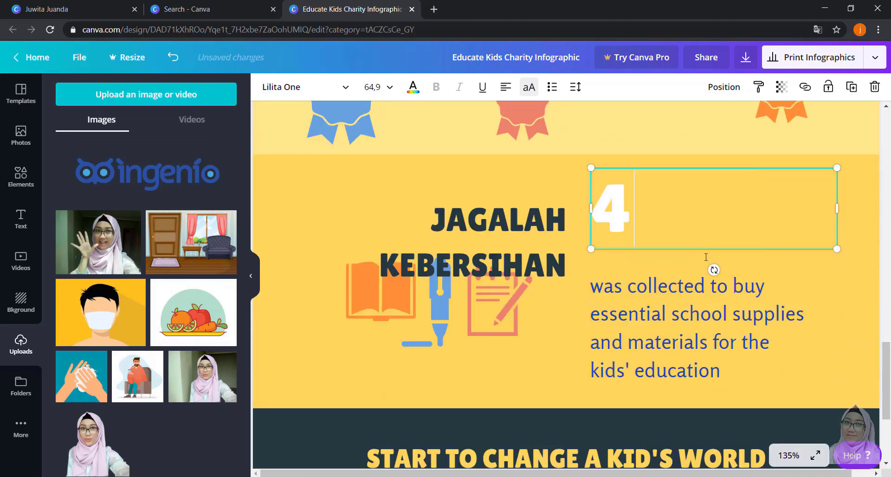
- Replace the school supplies paragraph in section 4 with "Selalu jaga kebersihan diri dan keluarga :)"
click(665, 317)
key(ctrl+a)
text(Ja)
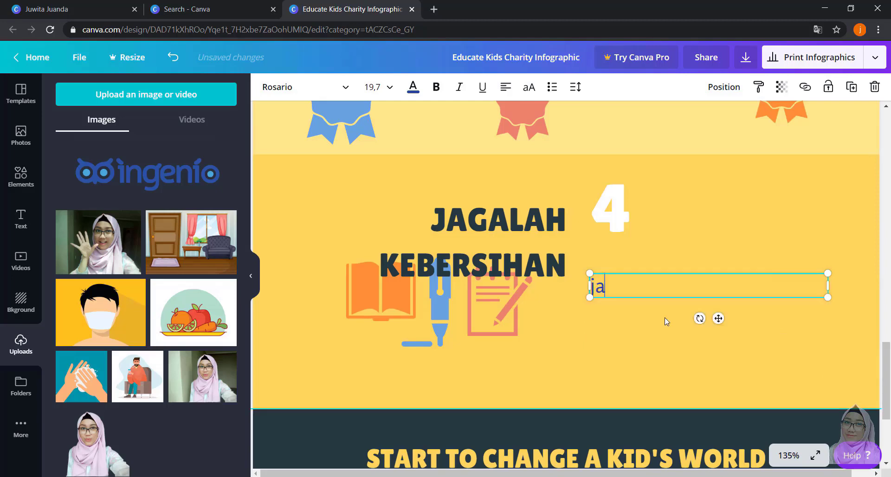
key(BackSpace)
key(BackSpace)
text(Selal)
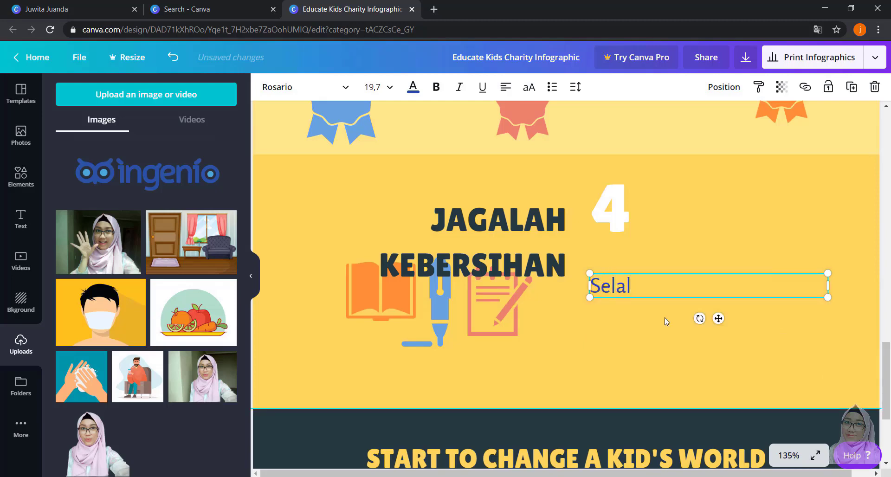
text(u jaga ker)
key(BackSpace)
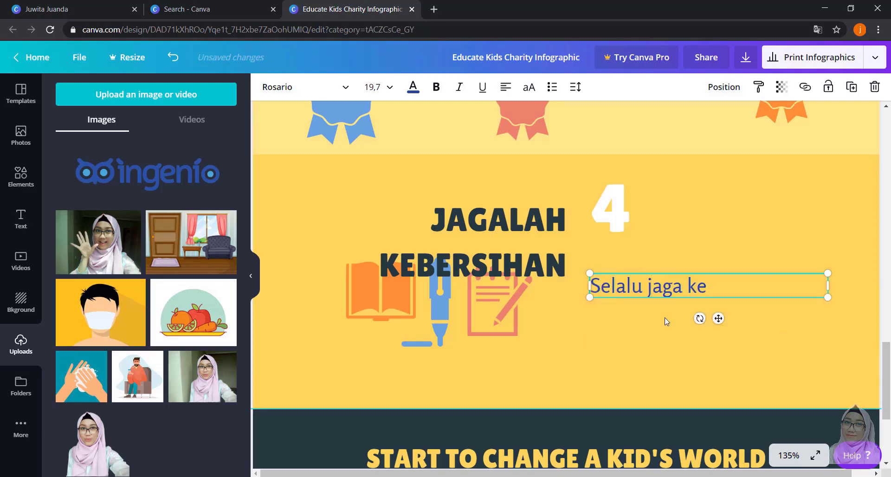
text(bersihan diri dan klu)
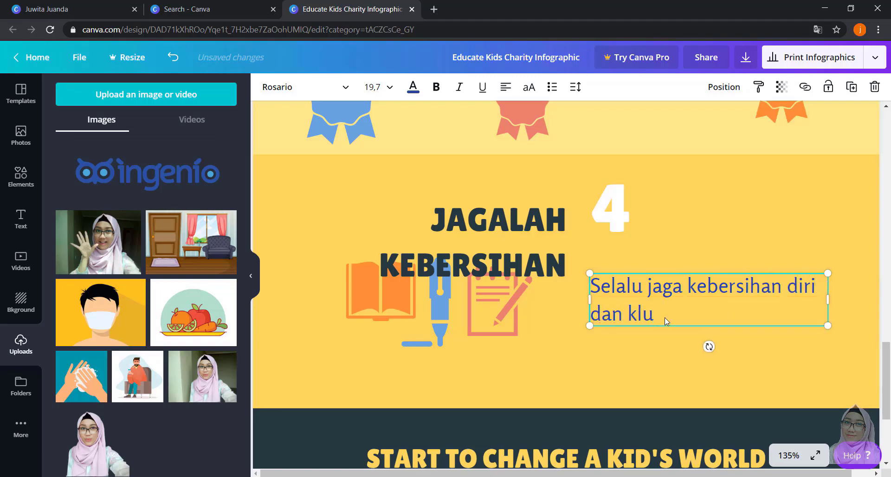
text(aruarga :))
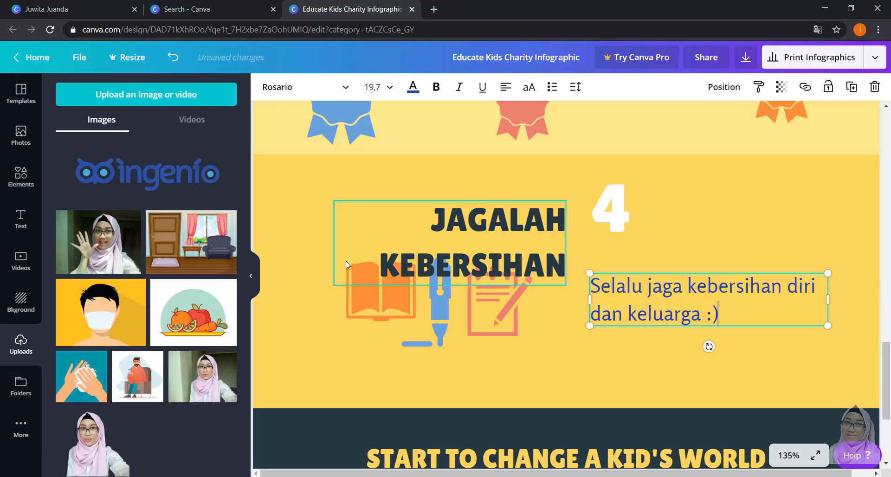
- Add the uploaded living-room picture to section 4 and position it directly beside the number 4
drag(177, 251, 548, 200)
drag(413, 167, 691, 361)
drag(749, 377, 701, 209)
mouse_move(760, 205)
mouse_down()
mouse_move(777, 231)
mouse_move(751, 216)
mouse_up()
click(705, 277)
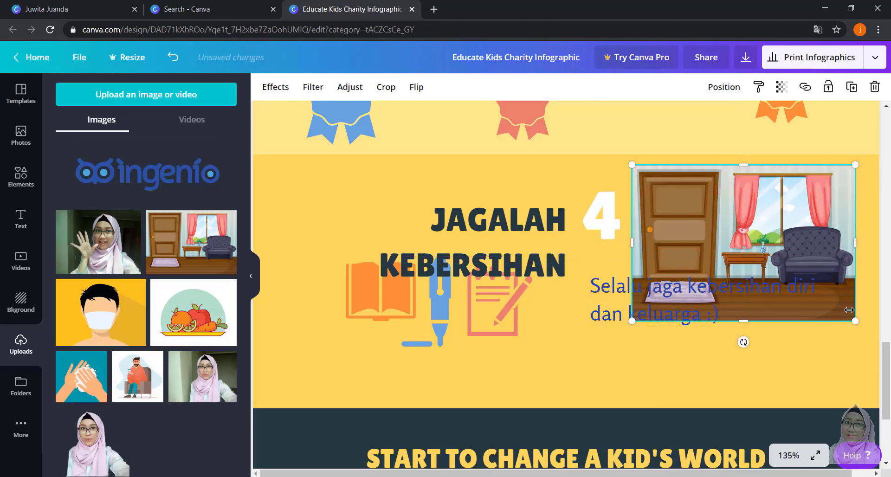
- Shrink the living-room picture, move it to the page's right edge, and nudge the number 4 and the section 4 paragraph down
drag(855, 321, 800, 282)
drag(762, 247, 750, 259)
click(781, 175)
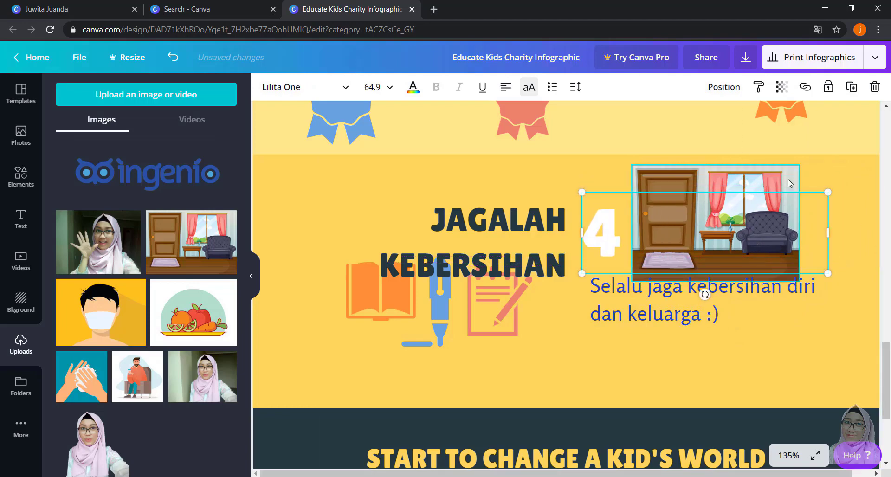
click(791, 199)
drag(791, 179, 857, 176)
click(706, 319)
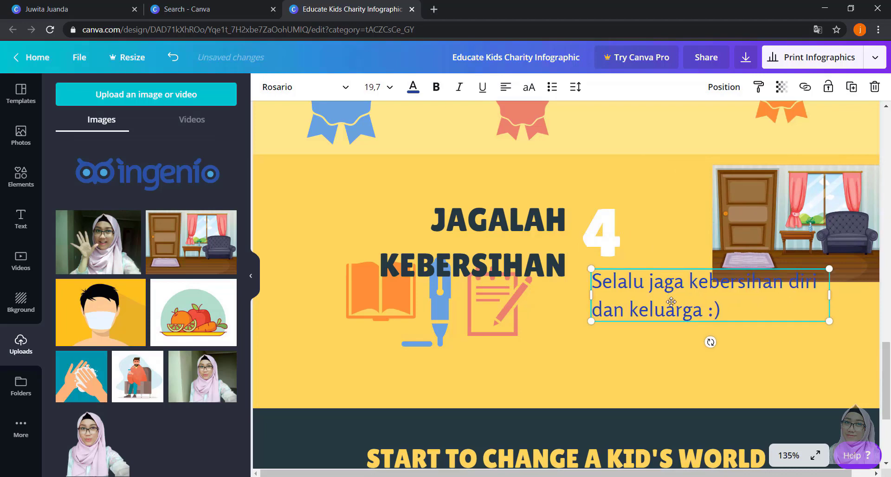
drag(665, 290, 676, 306)
- Replace the "START TO CHANGE A KID'S WORLD" footer heading with "MARI BERSAMA LAWAN CORONA!"
scroll(503, 385, down, 4)
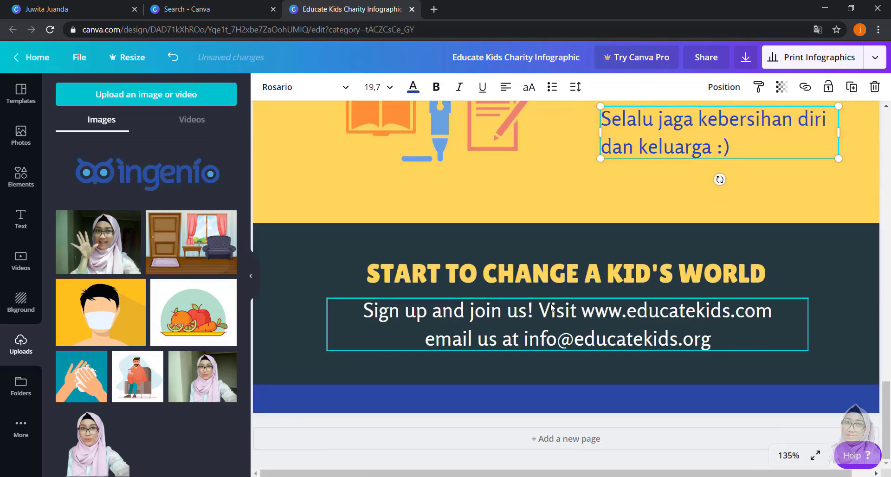
click(561, 274)
click(561, 274)
text(MA)
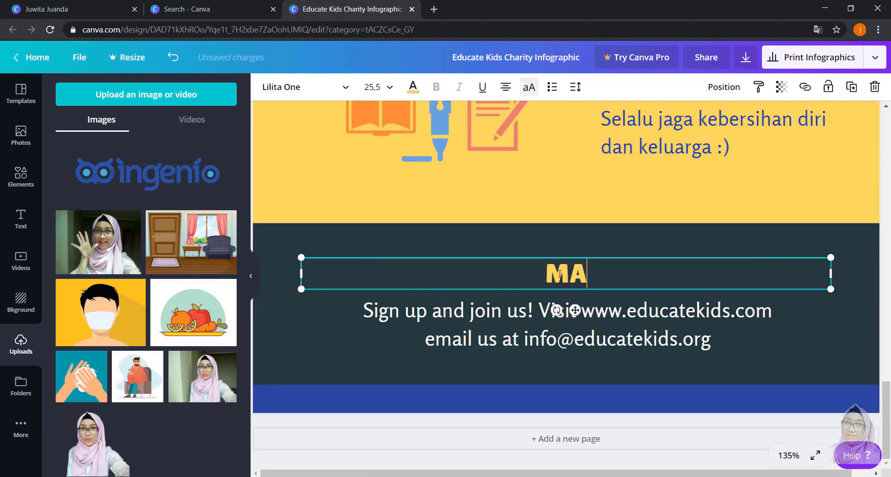
text(RI BERSA)
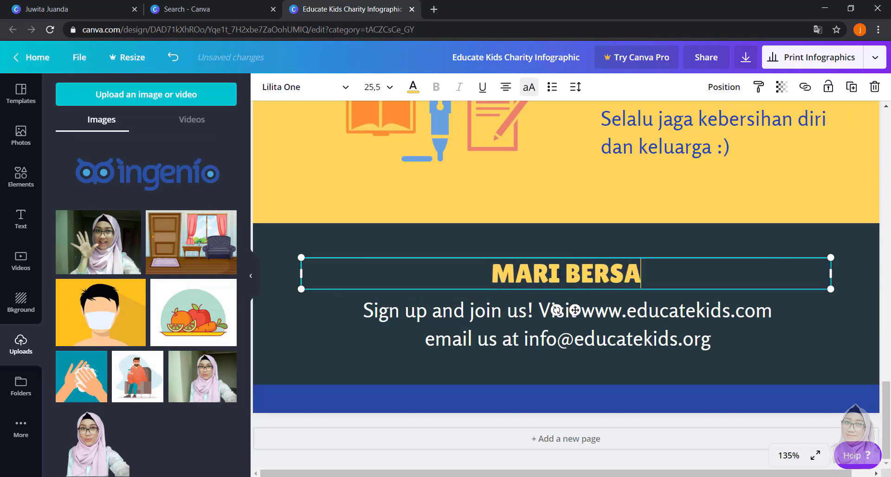
text(MA LAWAN CORONA)
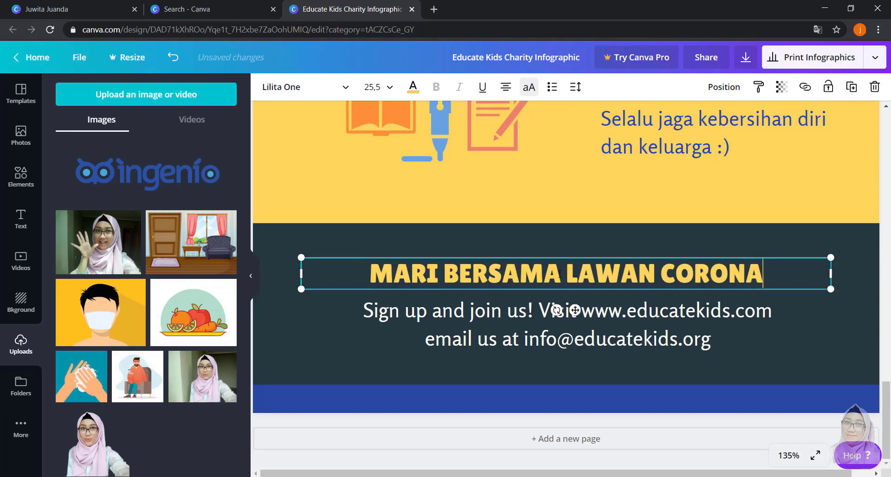
text(!)
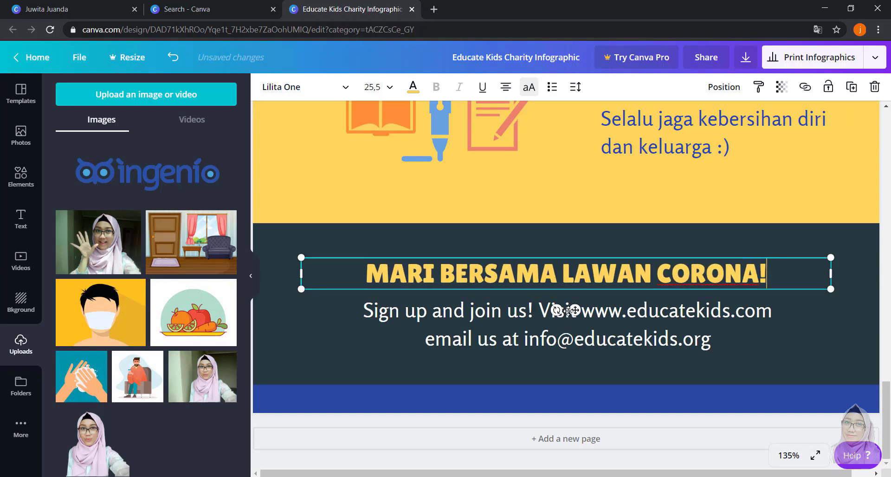
- Replace the sign-up and contact text beneath the footer heading with the hashtag "#BelajarDariRumah"
click(593, 315)
double_click(593, 314)
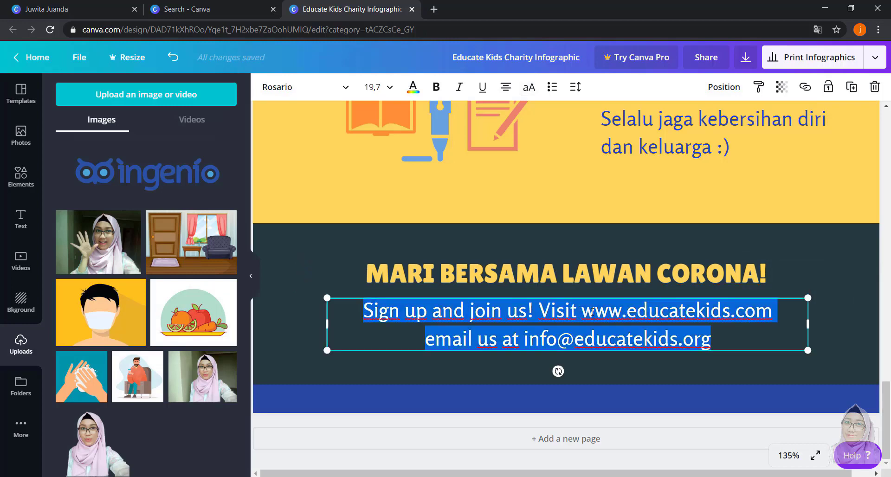
text(bersa)
key(BackSpace)
key(BackSpace)
key(BackSpace)
key(BackSpace)
key(BackSpace)
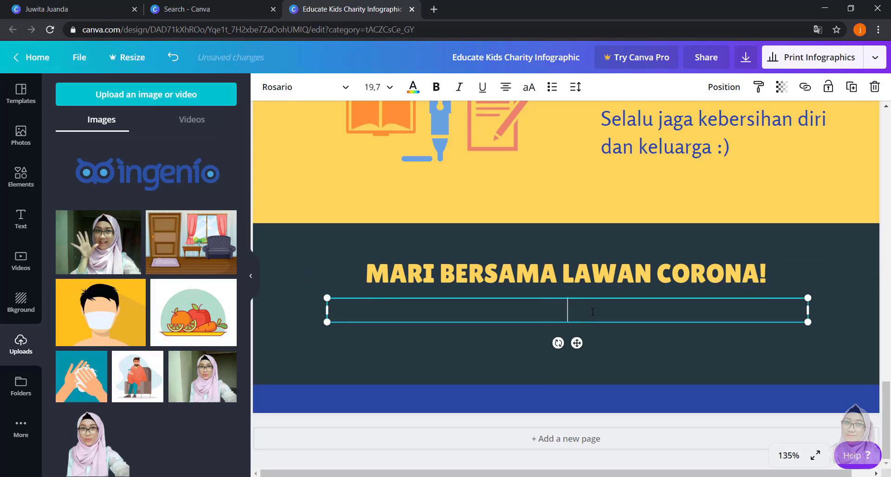
text(B)
key(BackSpace)
text(#b)
key(BackSpace)
text(Beja)
key(BackSpace)
key(BackSpace)
text(laja)
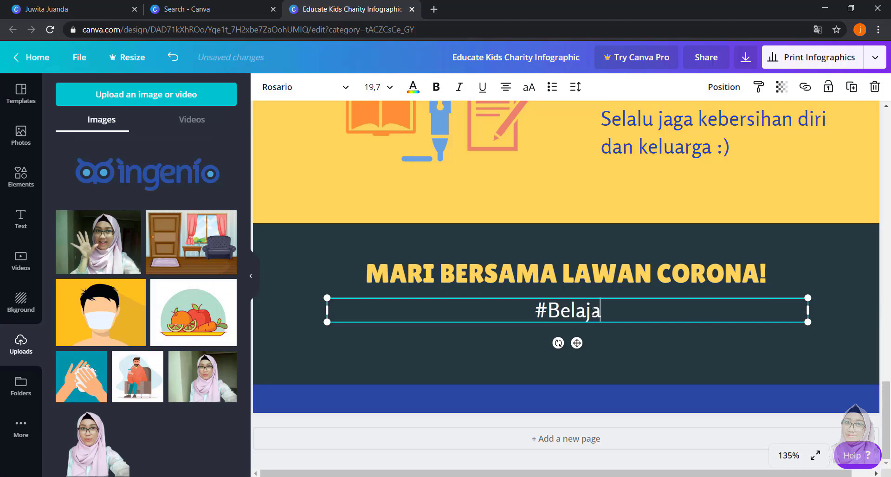
text(rDari)
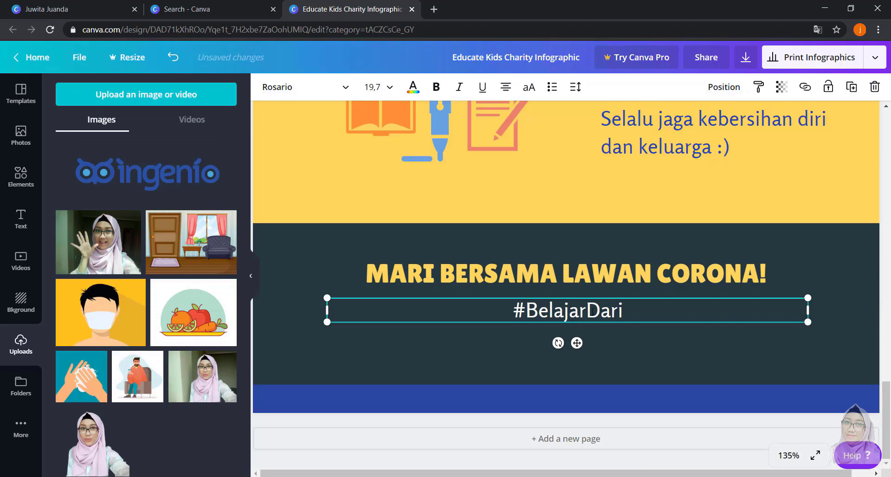
text(Rumah)
scroll(422, 288, up, 1)
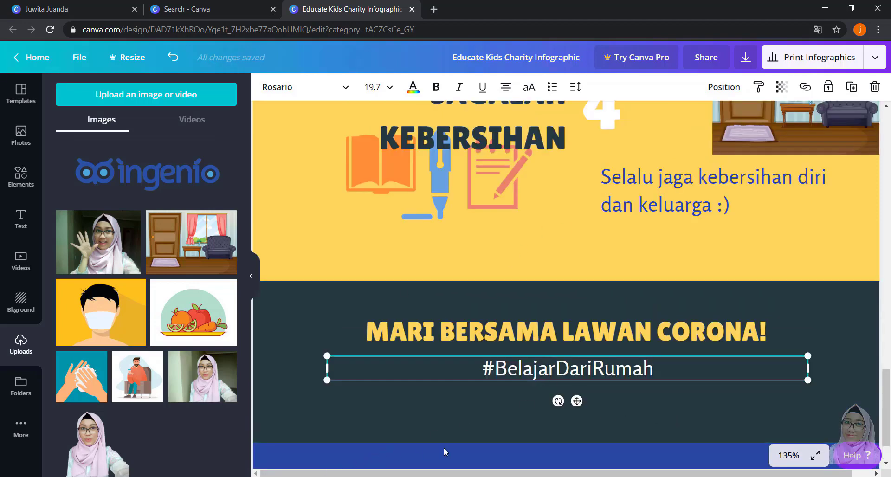
scroll(447, 407, down, 10)
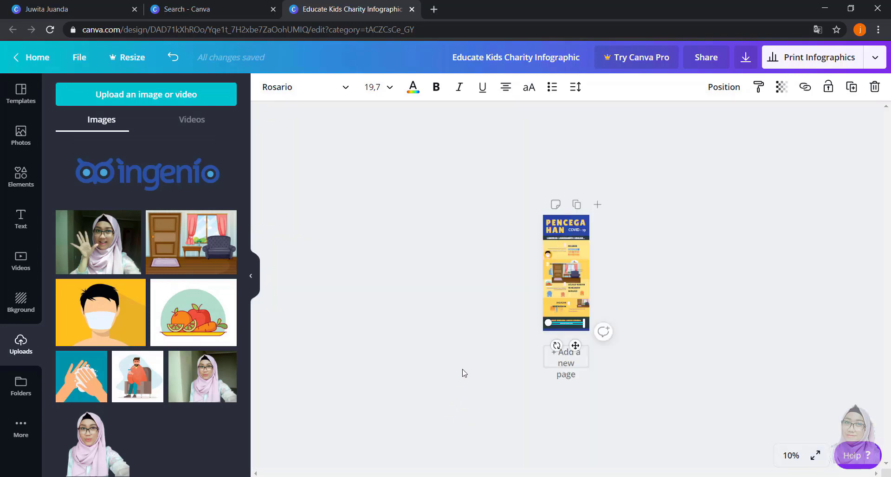
- Change the page background behind the "PENCEGAHAN" title from the document colors to light blue
click(738, 284)
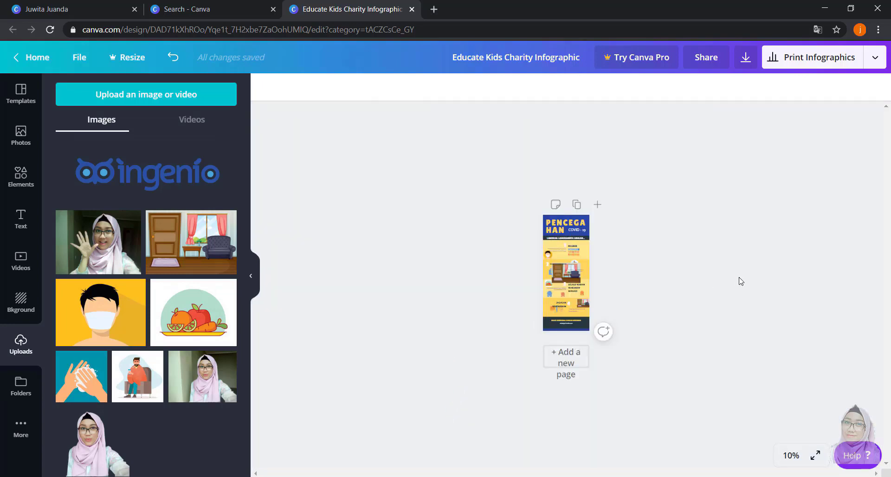
click(588, 220)
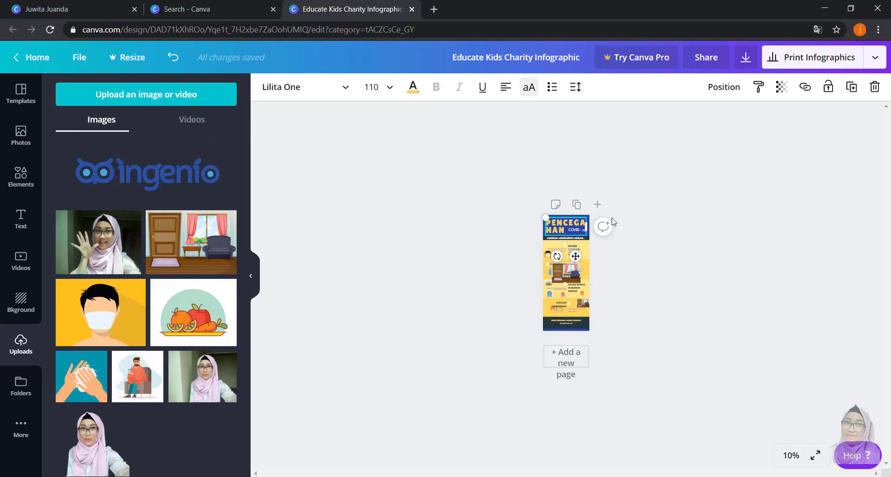
click(639, 222)
scroll(651, 233, up, 3)
scroll(583, 223, up, 13)
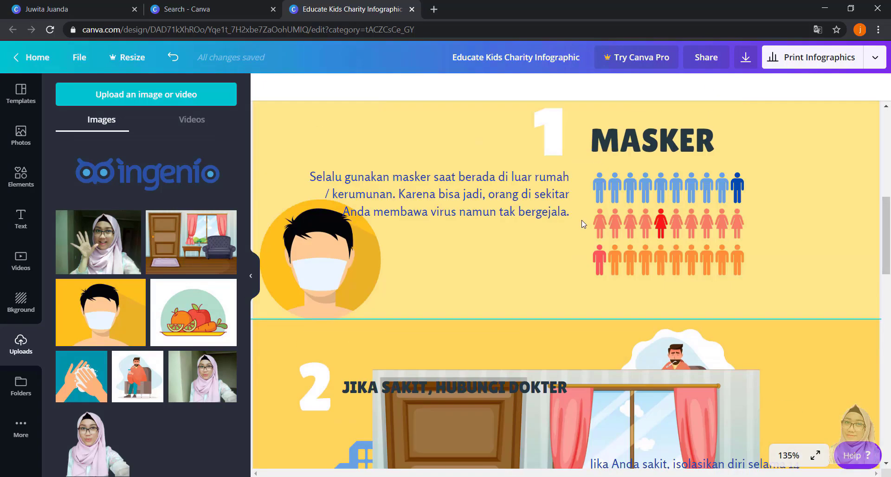
click(408, 152)
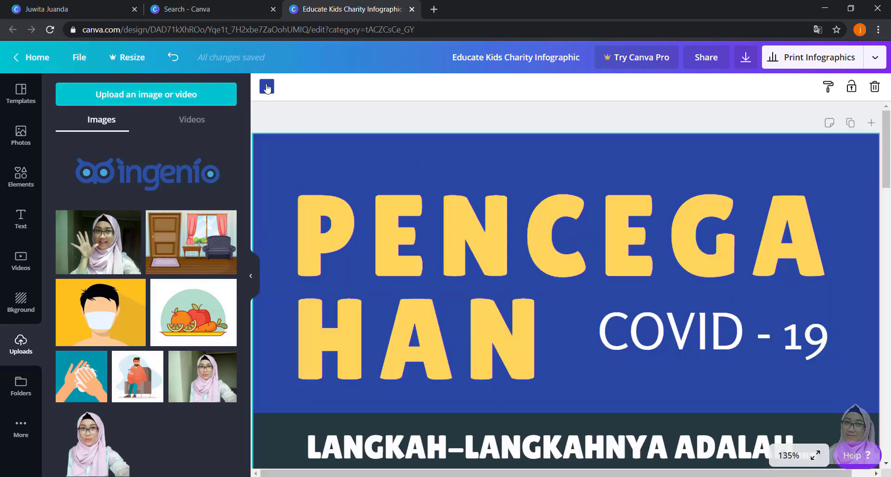
click(267, 86)
click(191, 202)
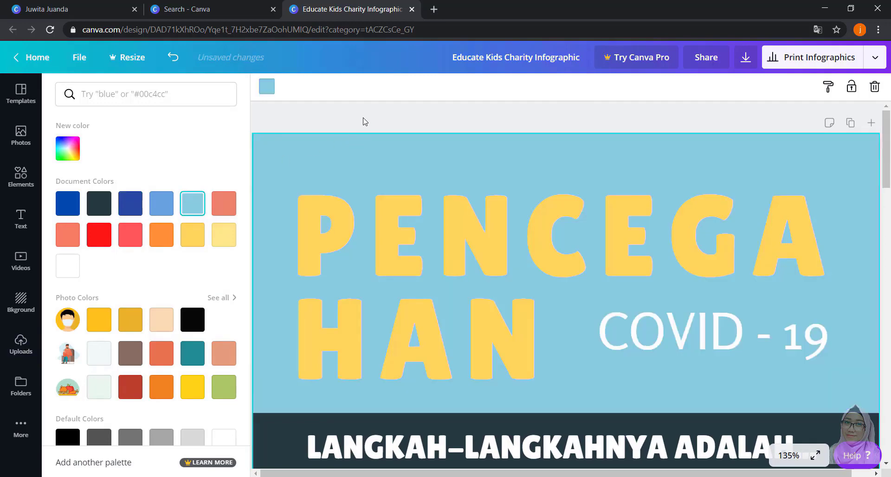
- Recolor the dark band behind "LANGKAH-LANGKAHNYA ADALAH..." to the medium blue document color
click(383, 159)
scroll(383, 159, down, 5)
click(271, 195)
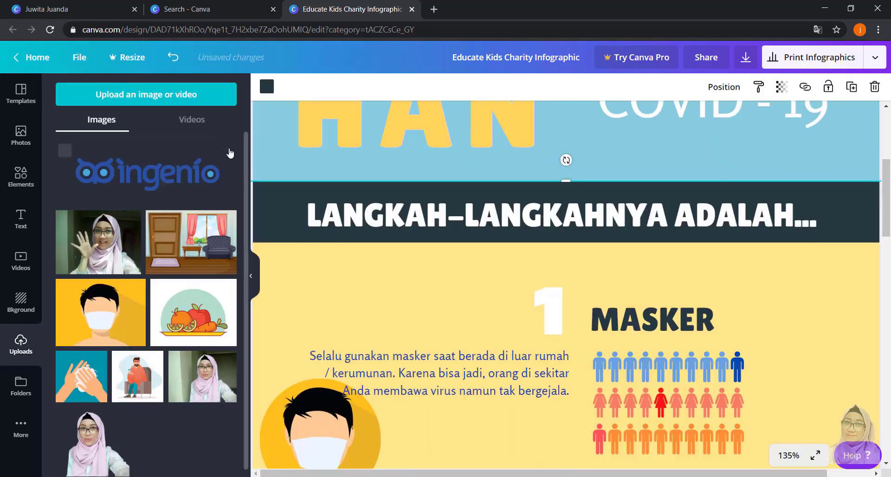
click(266, 86)
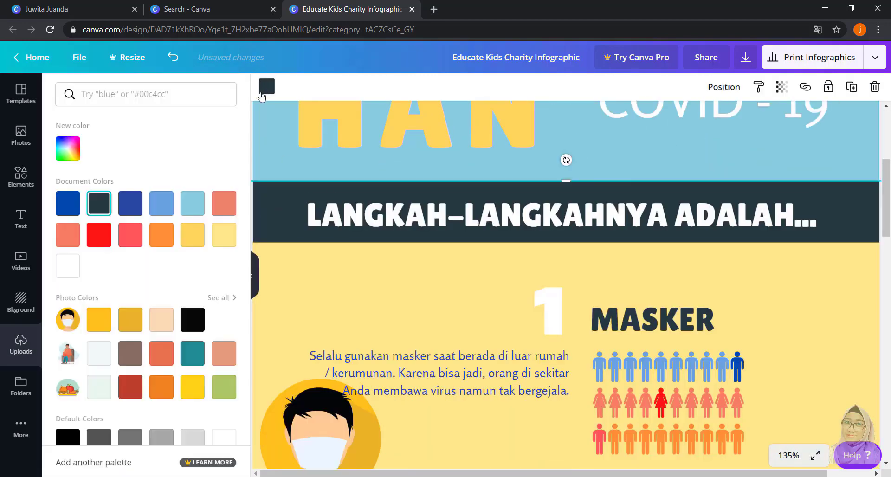
click(161, 203)
- Try the green photo color on the section 1 "MASKER" background, and restore its light yellow
click(278, 293)
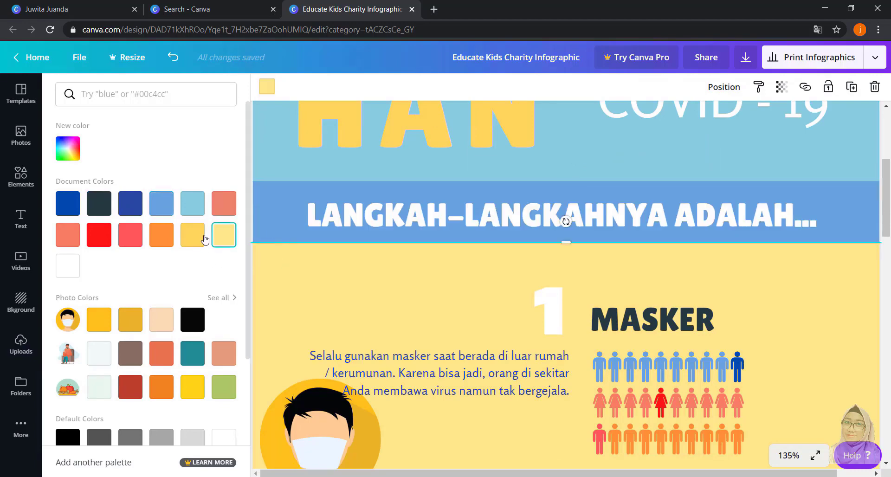
click(224, 386)
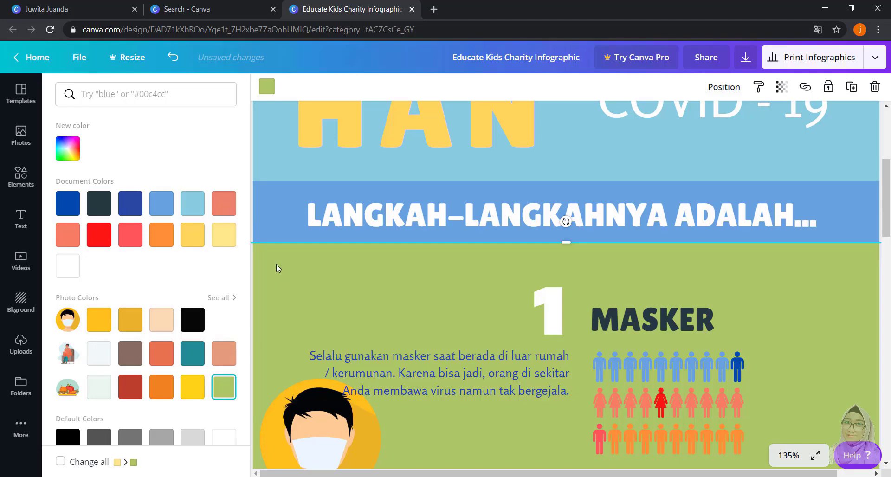
click(223, 234)
- Recolor the section 2 "JIKA SAKIT, HUBUNGI DOKTER" background to the coral document color
scroll(362, 282, down, 1)
scroll(362, 281, down, 5)
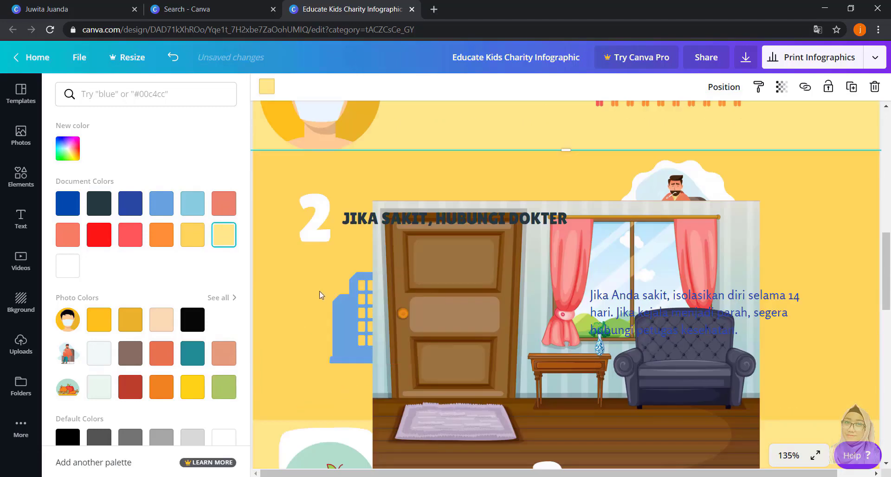
click(275, 296)
click(225, 213)
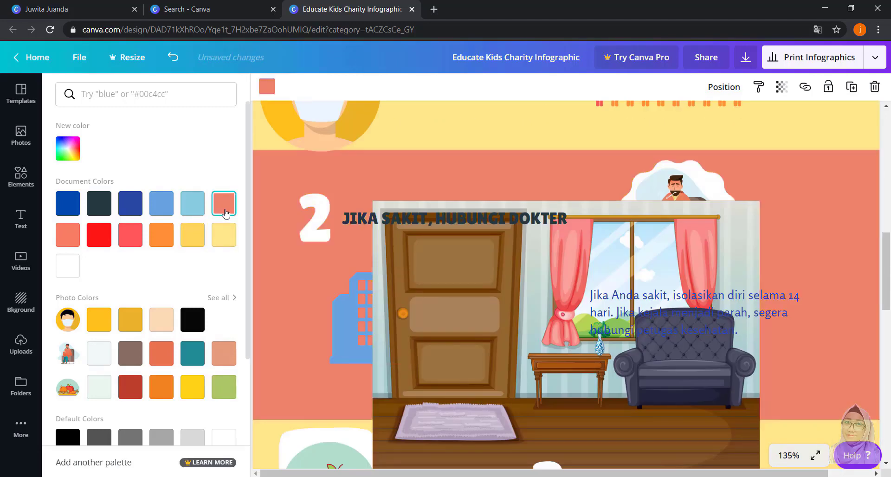
- Delete the oversized living-room picture covering section 2 and check the sections below down to the footer
click(720, 215)
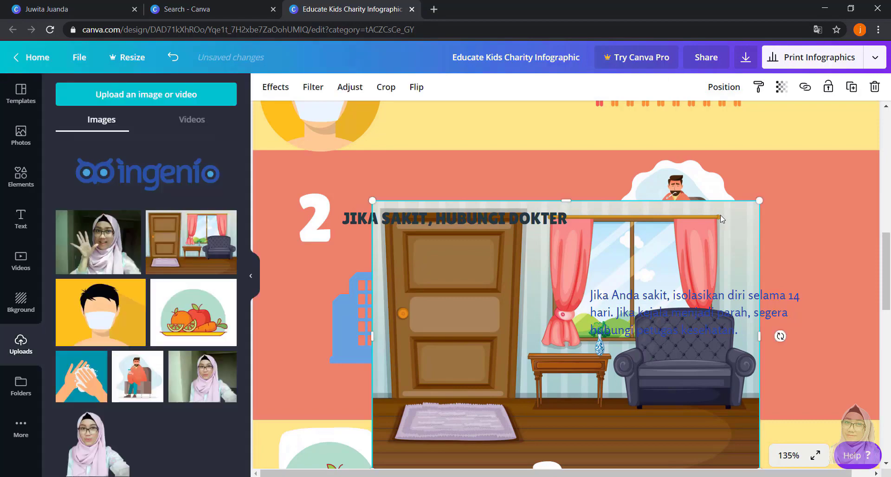
key(Delete)
scroll(629, 225, down, 9)
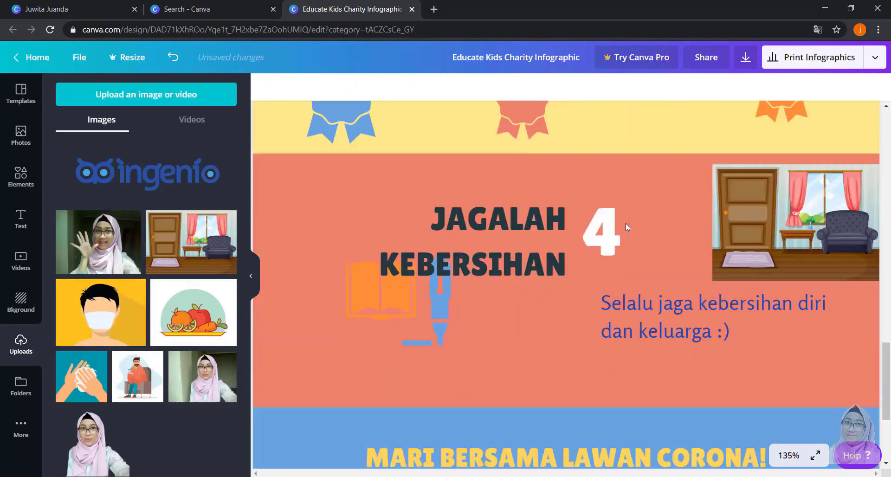
scroll(625, 223, down, 3)
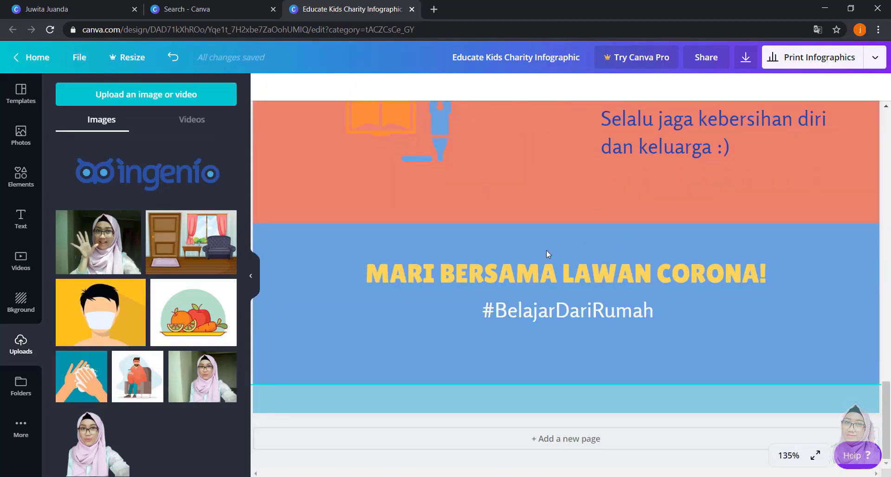
scroll(547, 249, down, 5)
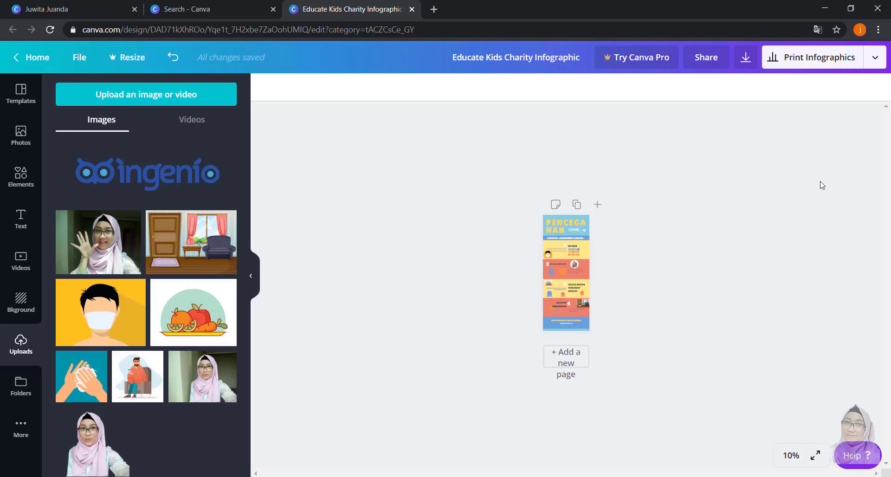
- Copy the design's edit share link, replace the text in Notepad with that link, and return to the design
click(707, 65)
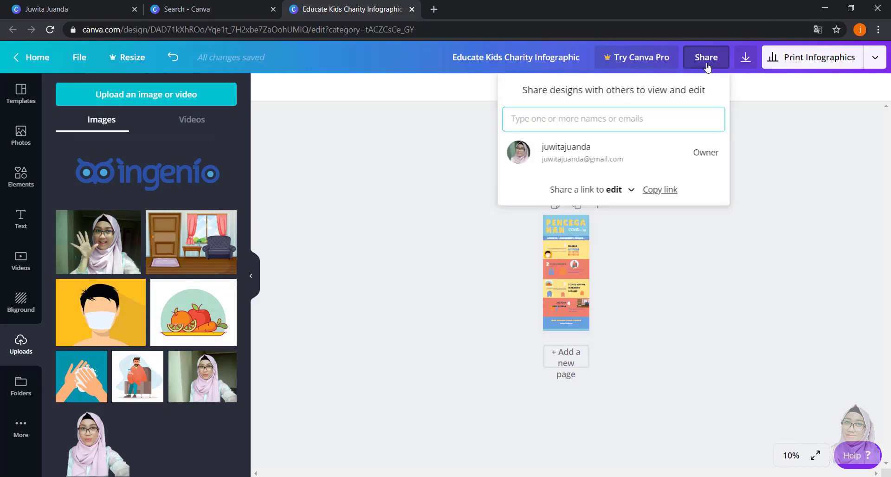
click(662, 190)
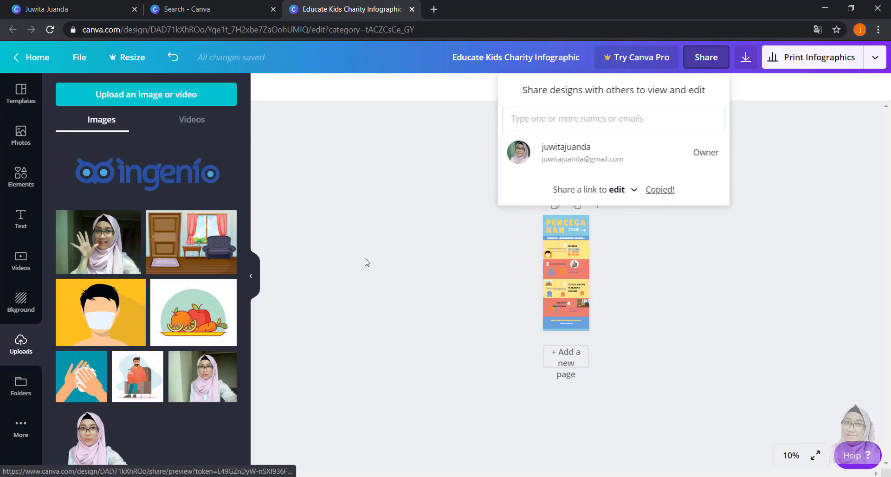
click(361, 476)
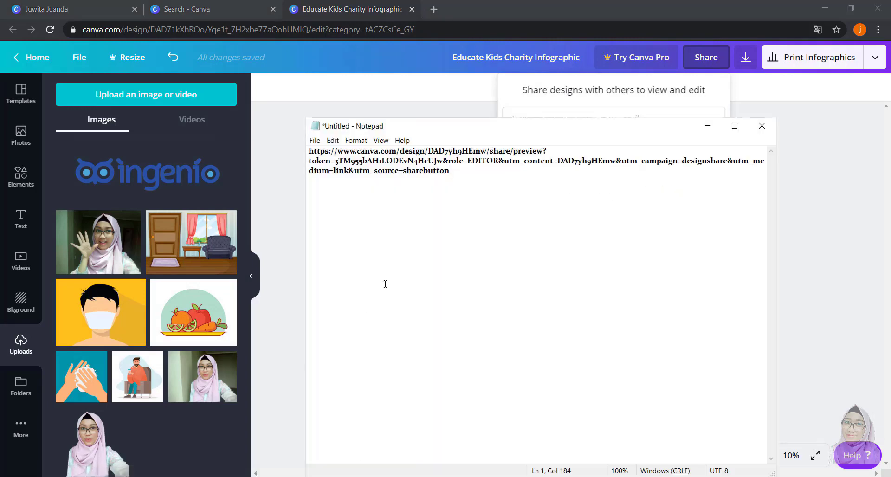
key(ctrl+a)
key(ctrl+v)
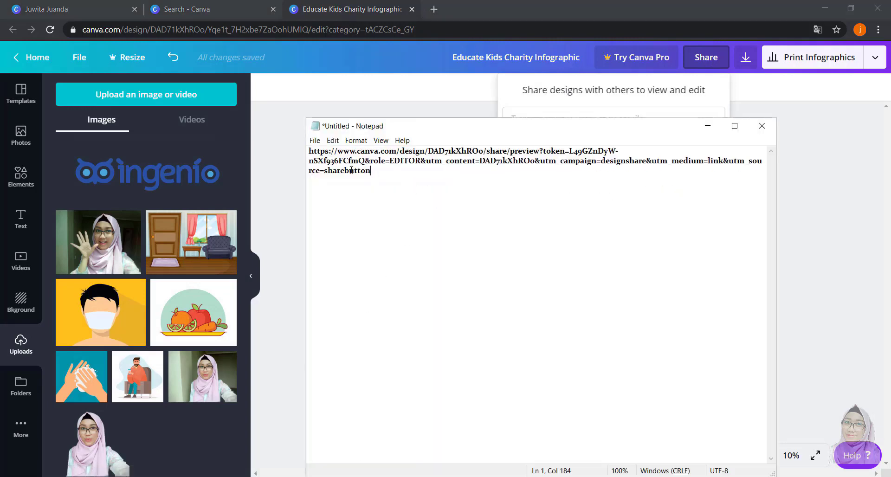
key(ctrl+a)
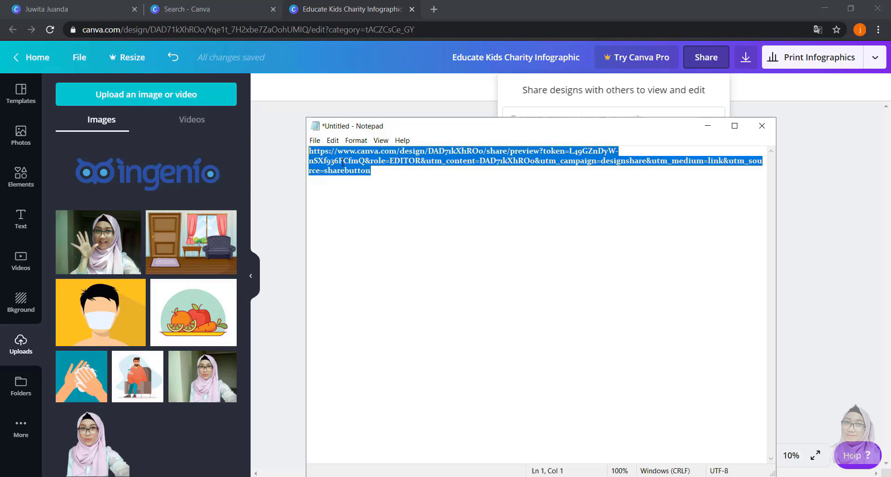
click(293, 184)
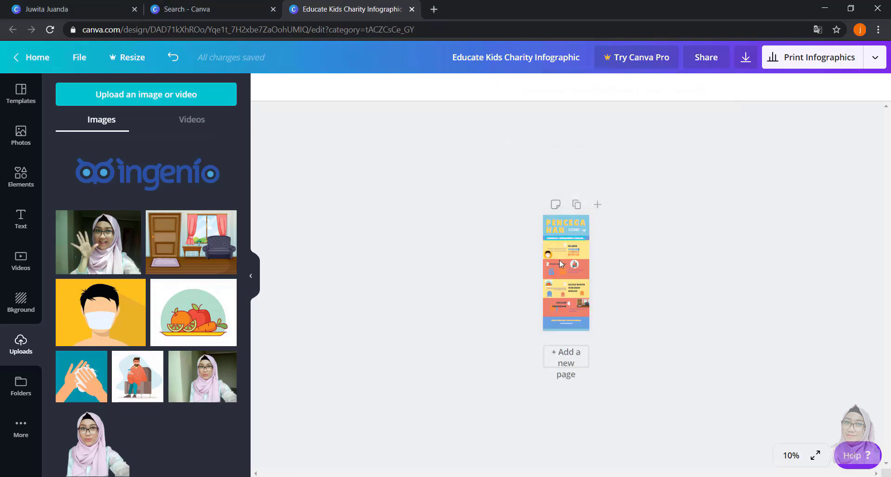
- Download the infographic as a PDF Standard file and dismiss the Canva Pro trial offer
scroll(636, 269, up, 1)
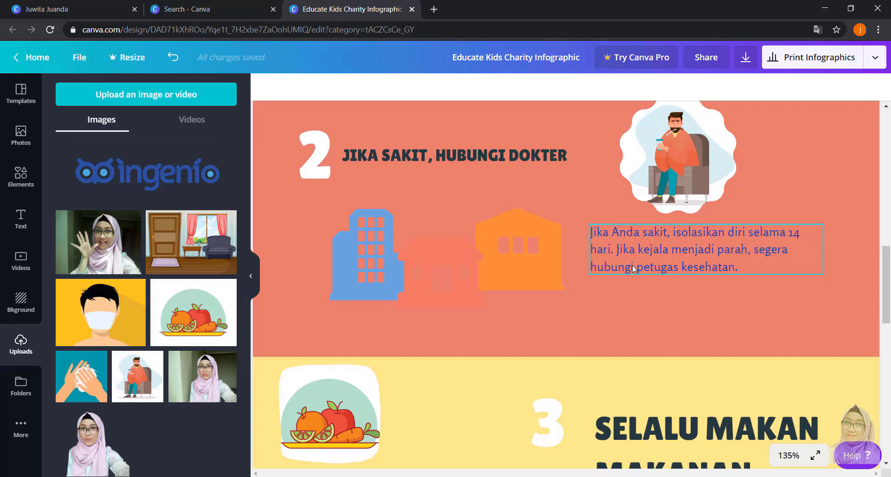
click(744, 65)
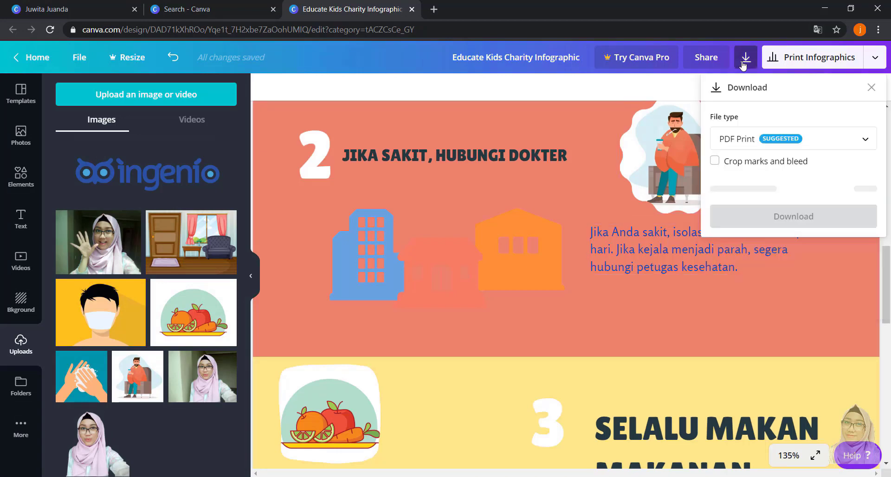
click(872, 142)
drag(871, 141, 868, 105)
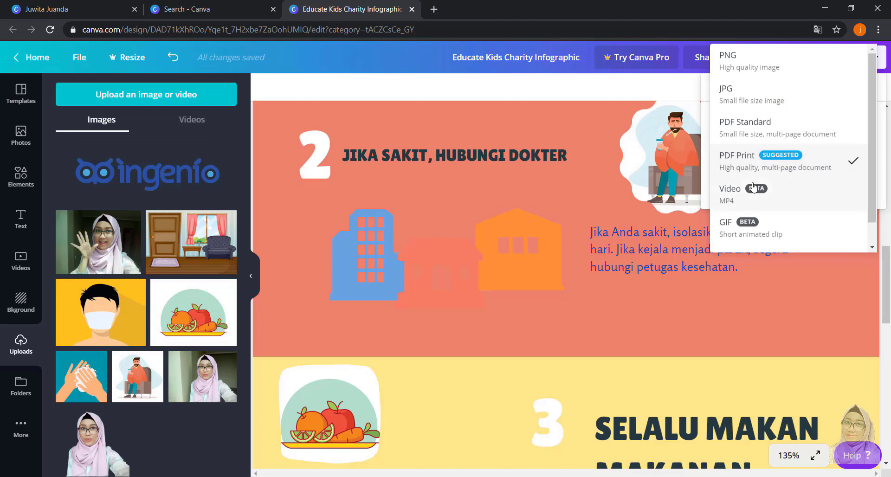
click(756, 126)
click(787, 175)
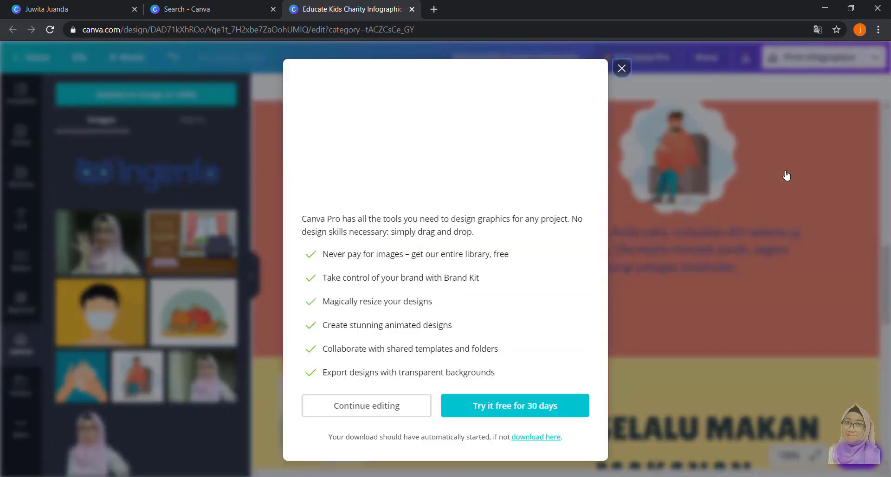
click(617, 59)
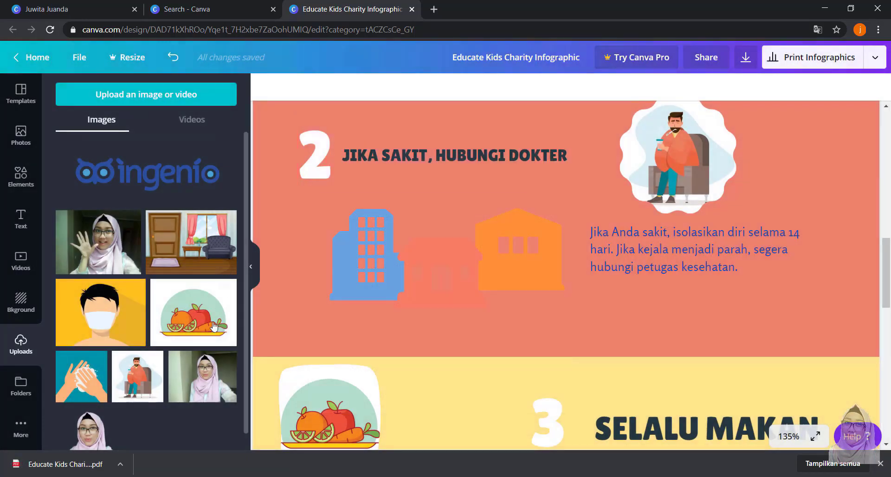
- Open the downloaded infographic PDF and review its sections from the title to the closing hashtag
click(70, 467)
scroll(747, 176, down, 6)
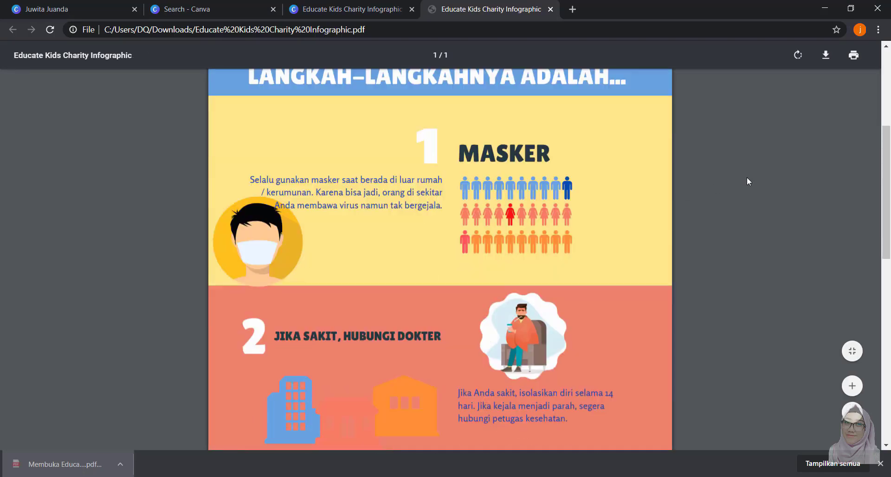
scroll(746, 181, down, 9)
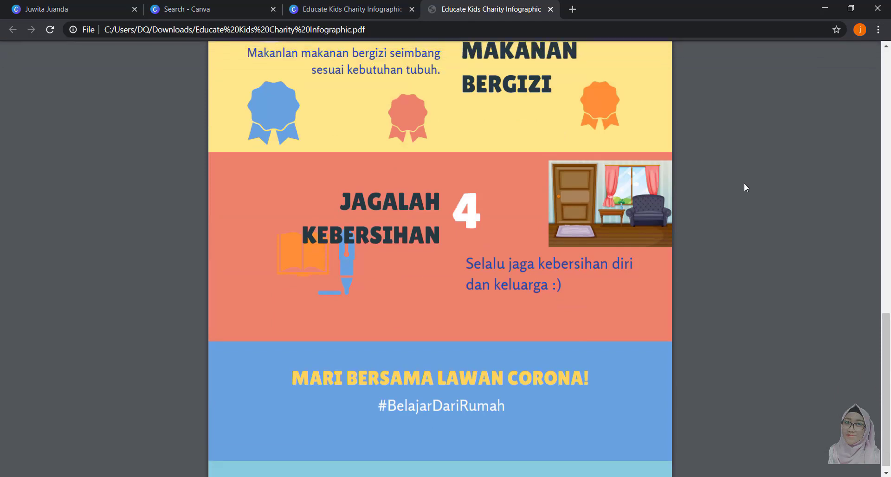
scroll(714, 207, up, 6)
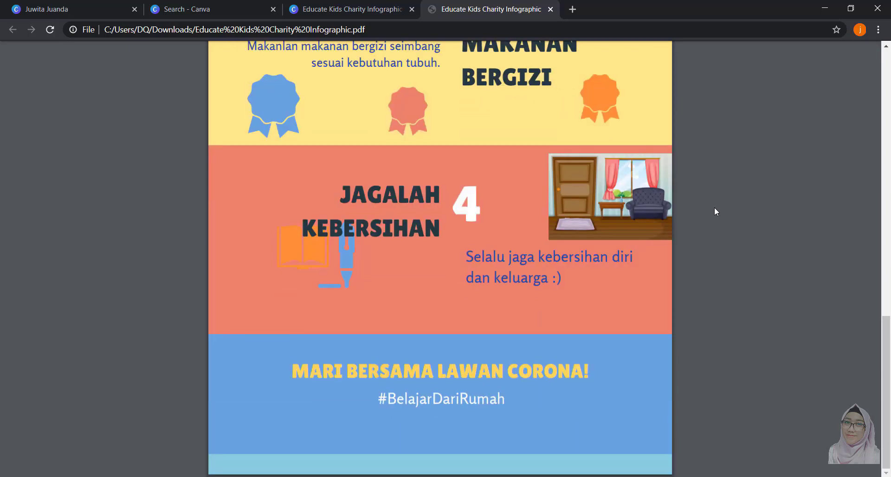
scroll(715, 214, up, 10)
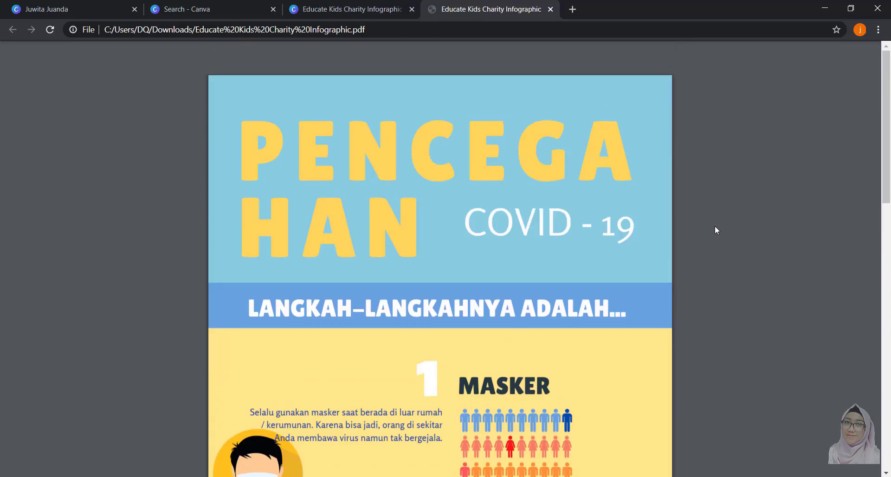